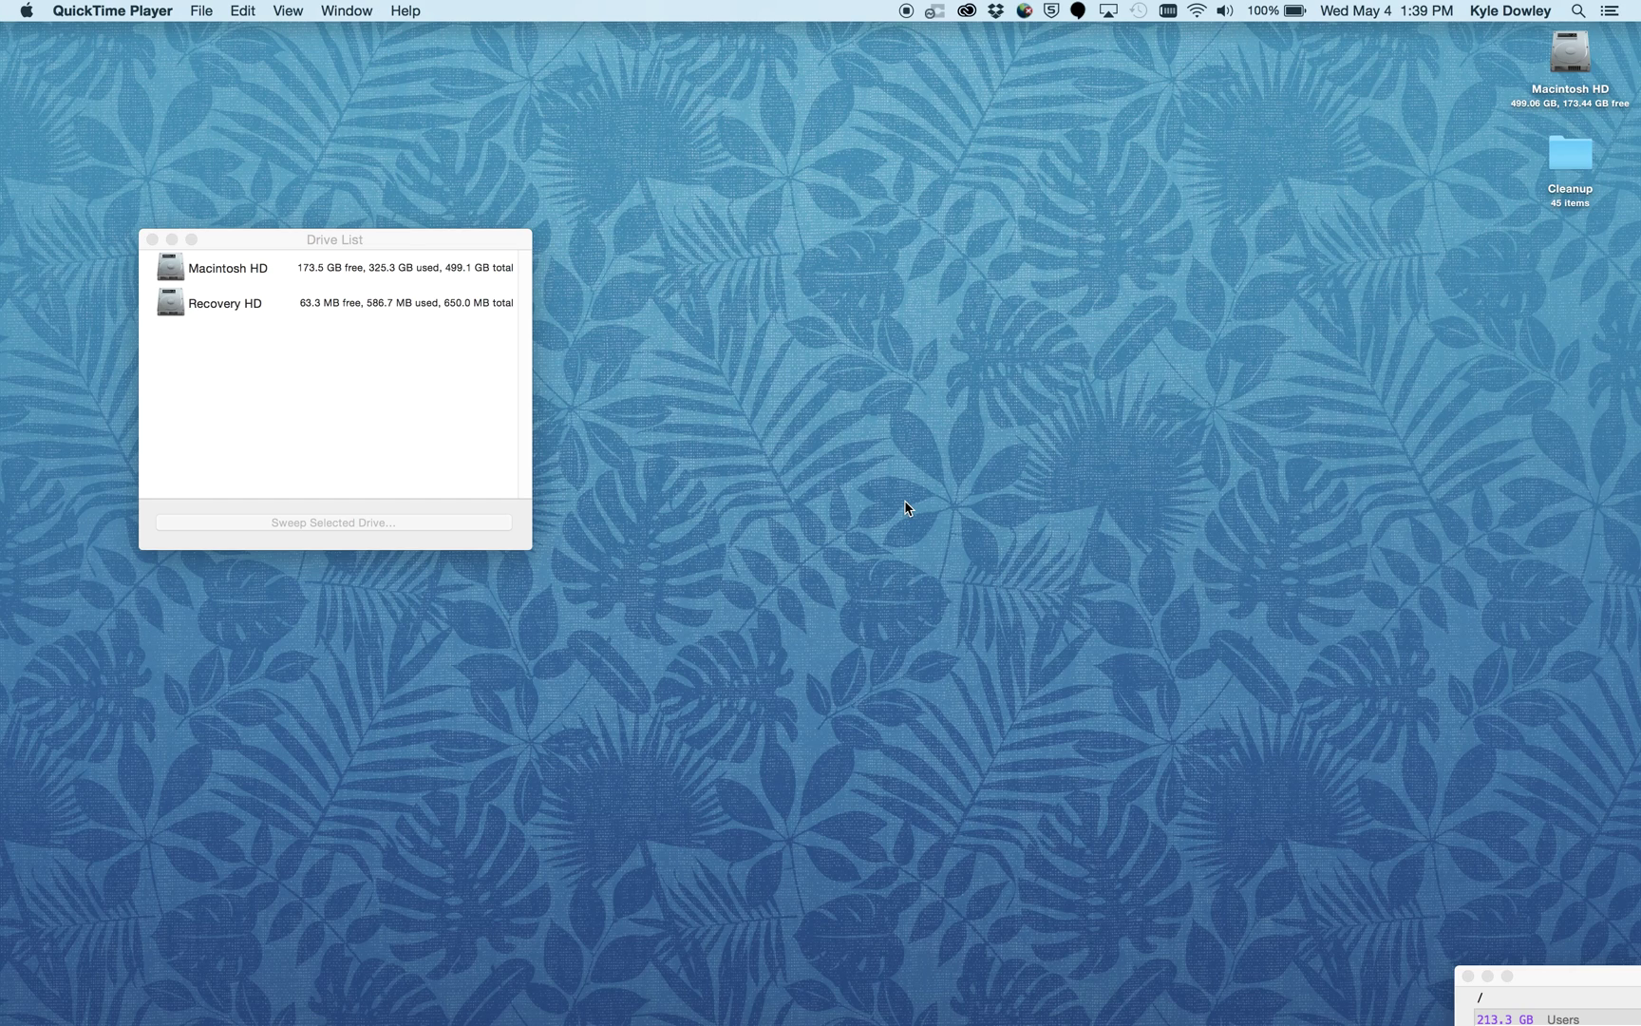
Step: Launch Self Service through Spotlight search
key("super+space")
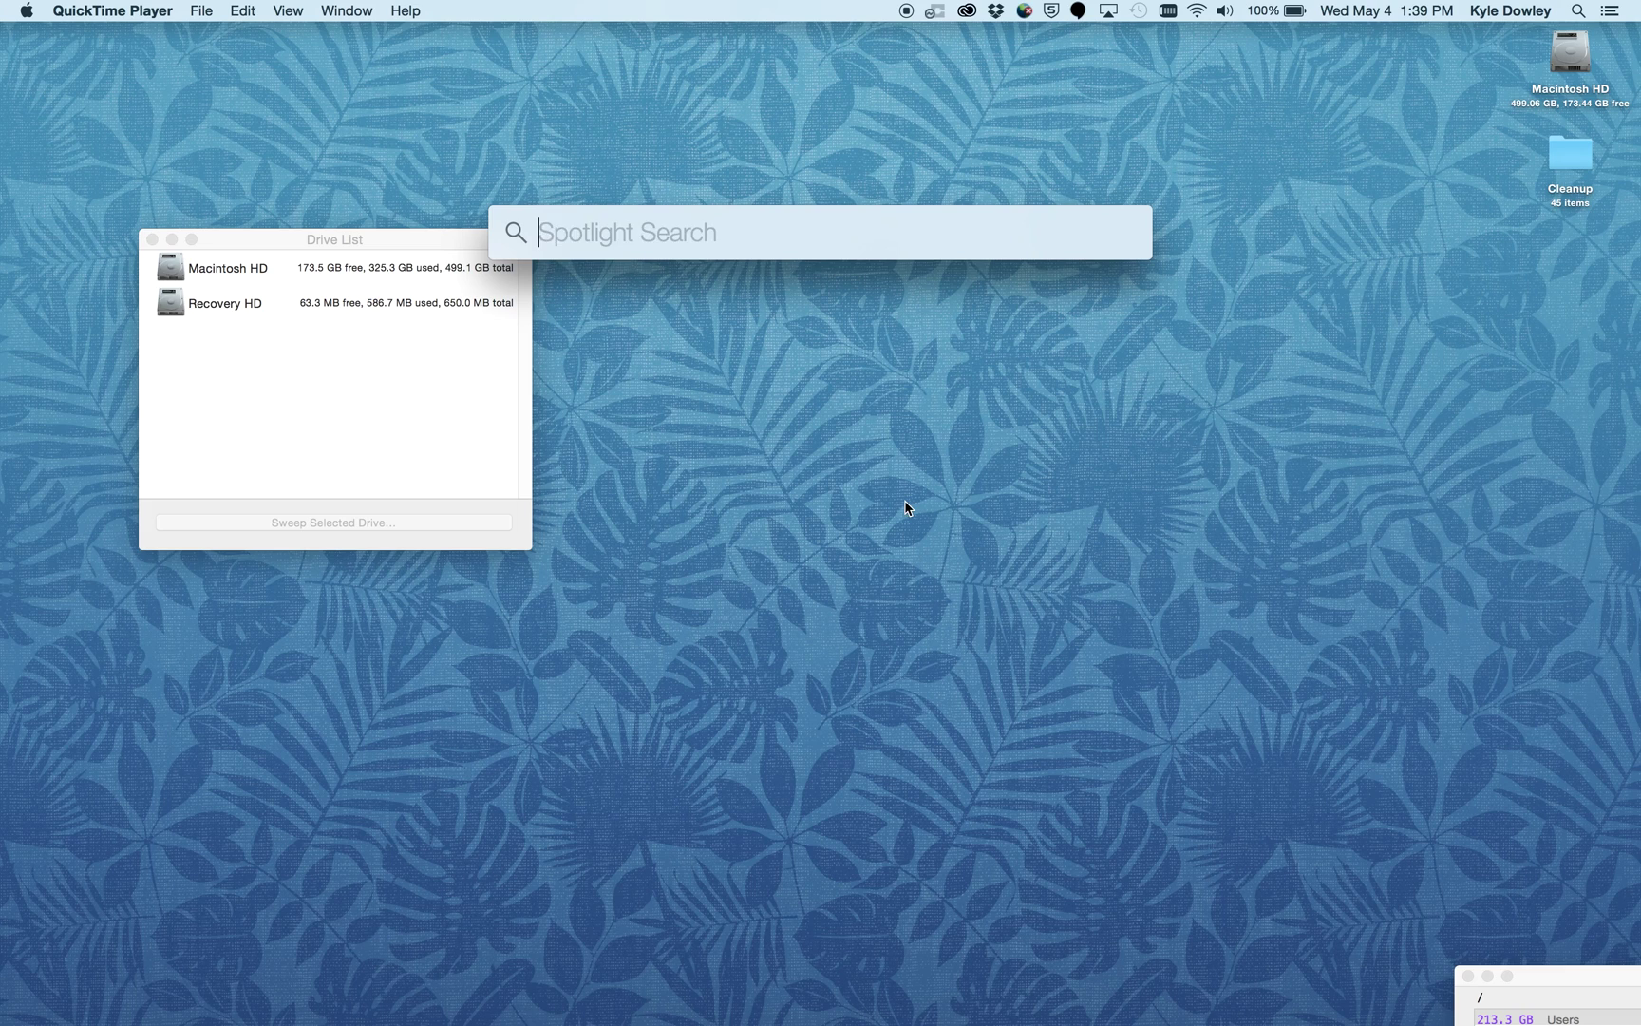
type("self")
key("Return")
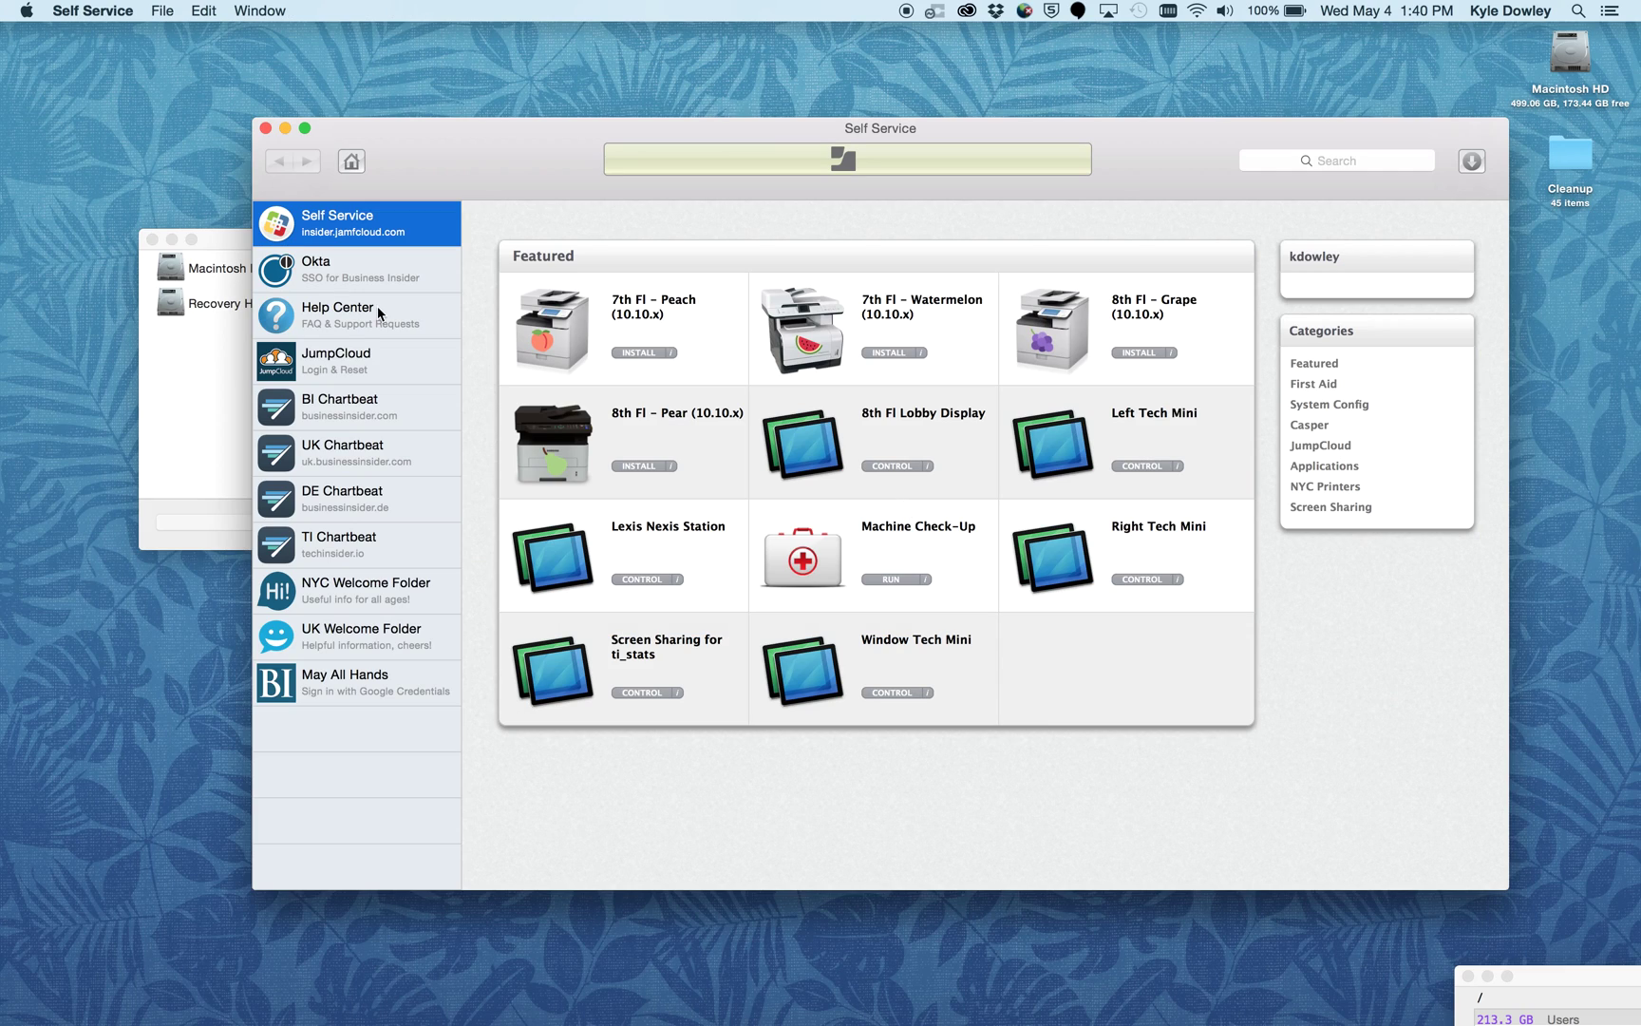
Step: Start installing OmniDiskSweeper Installer from the Applications catalogue and close Self Service
left_click(1338, 466)
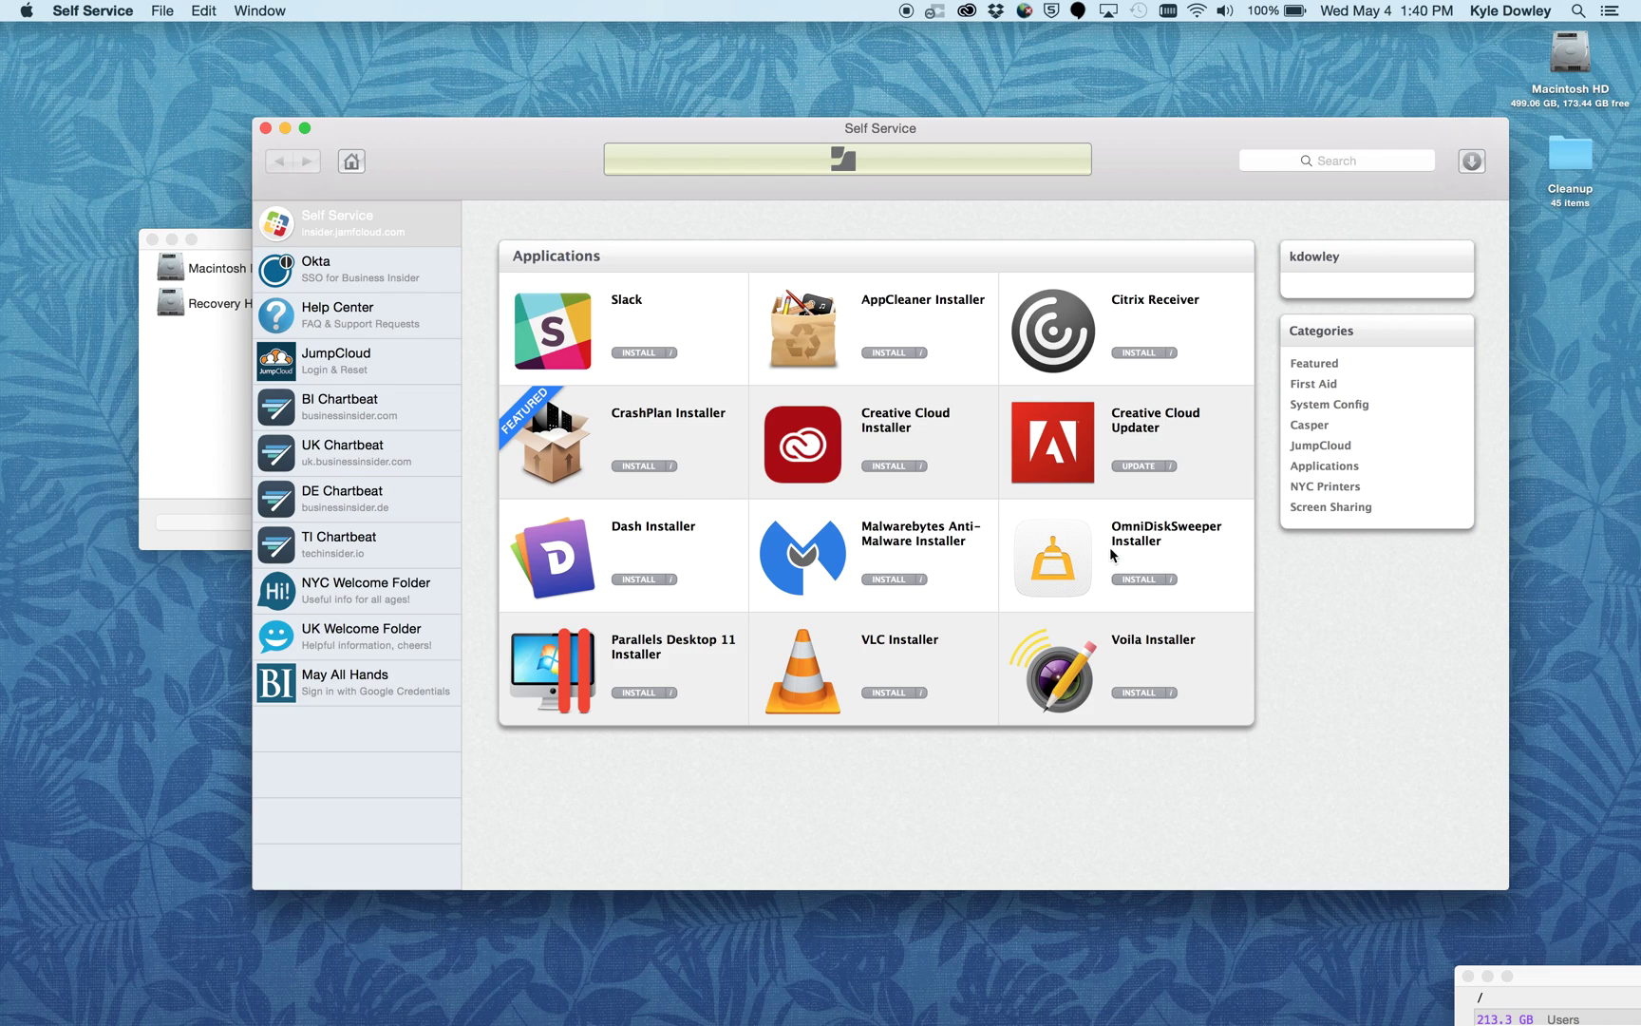
left_click(1147, 581)
left_click(265, 128)
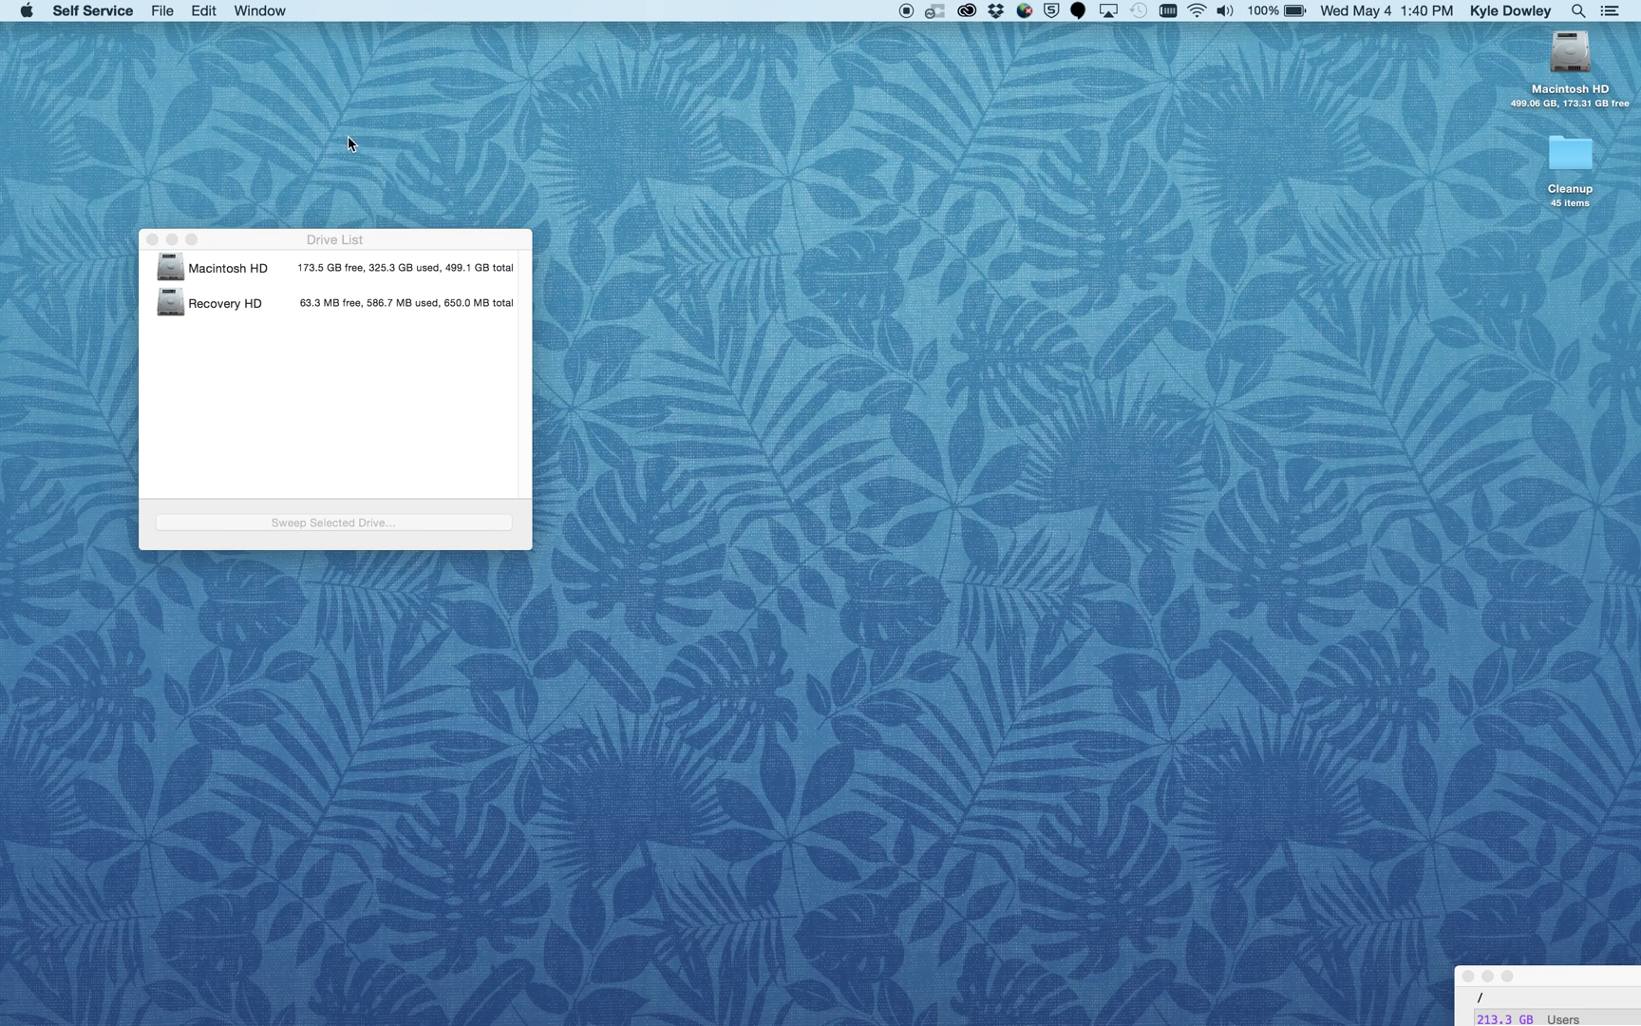
Step: Launch OmniDiskSweeper via Spotlight and select Macintosh HD (173.2 GB free) in the Drive List
key("super+space")
type("om")
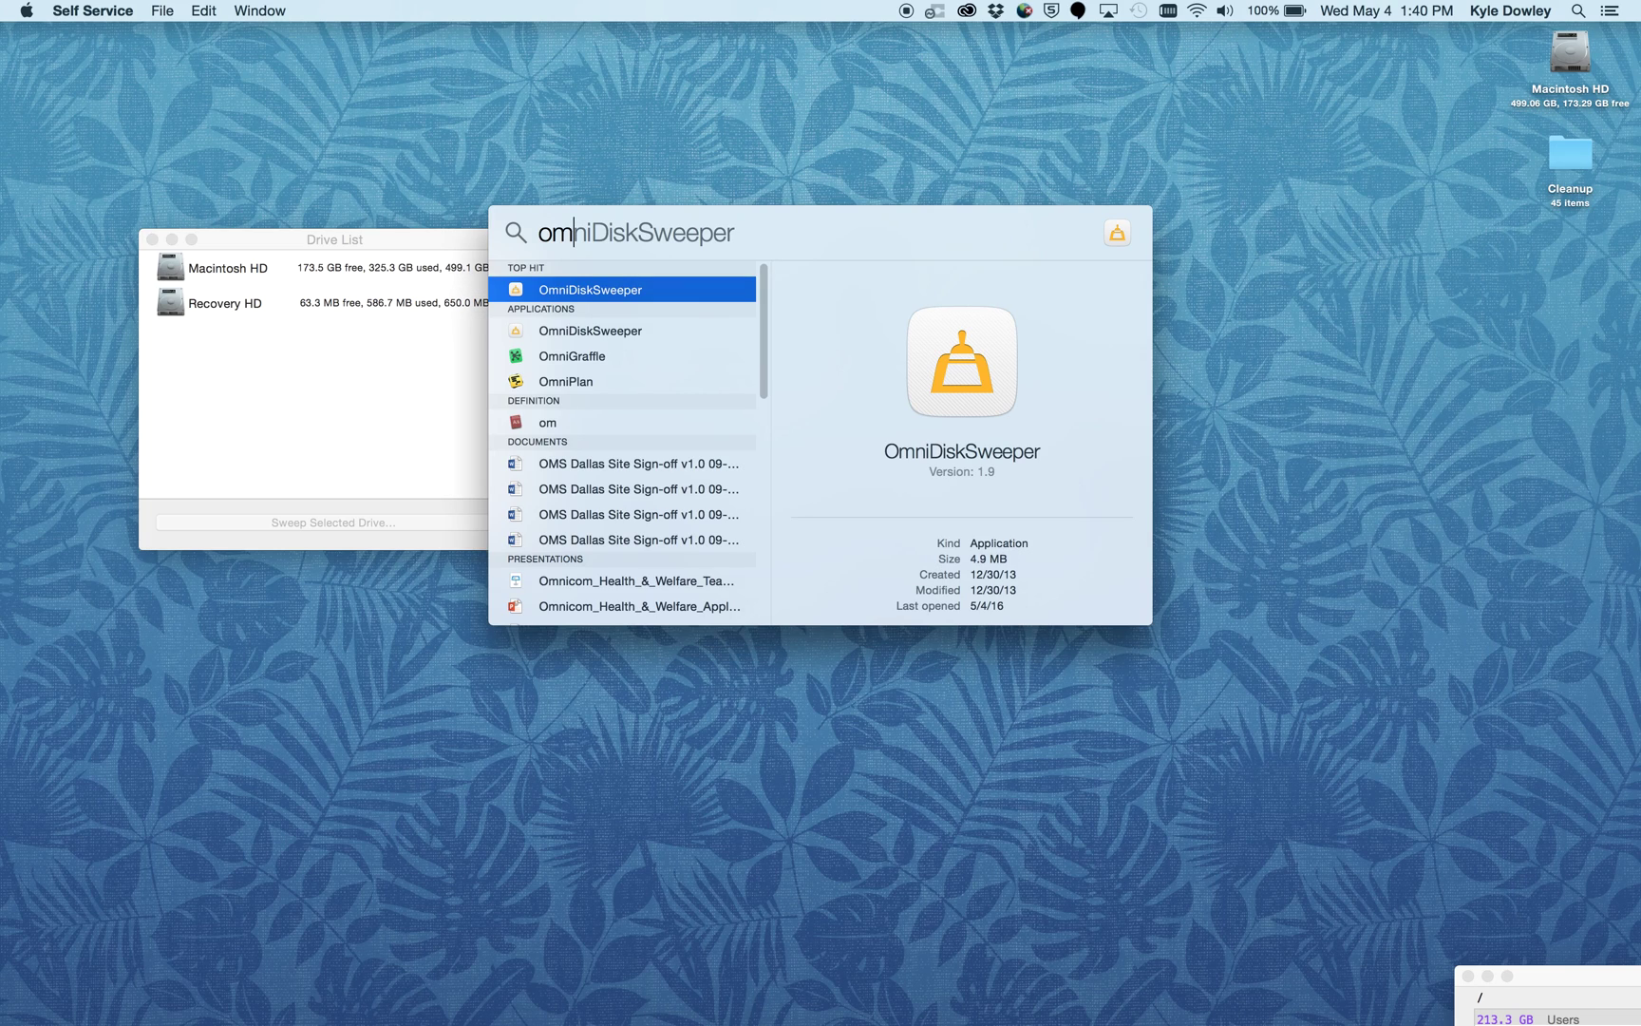
key("Return")
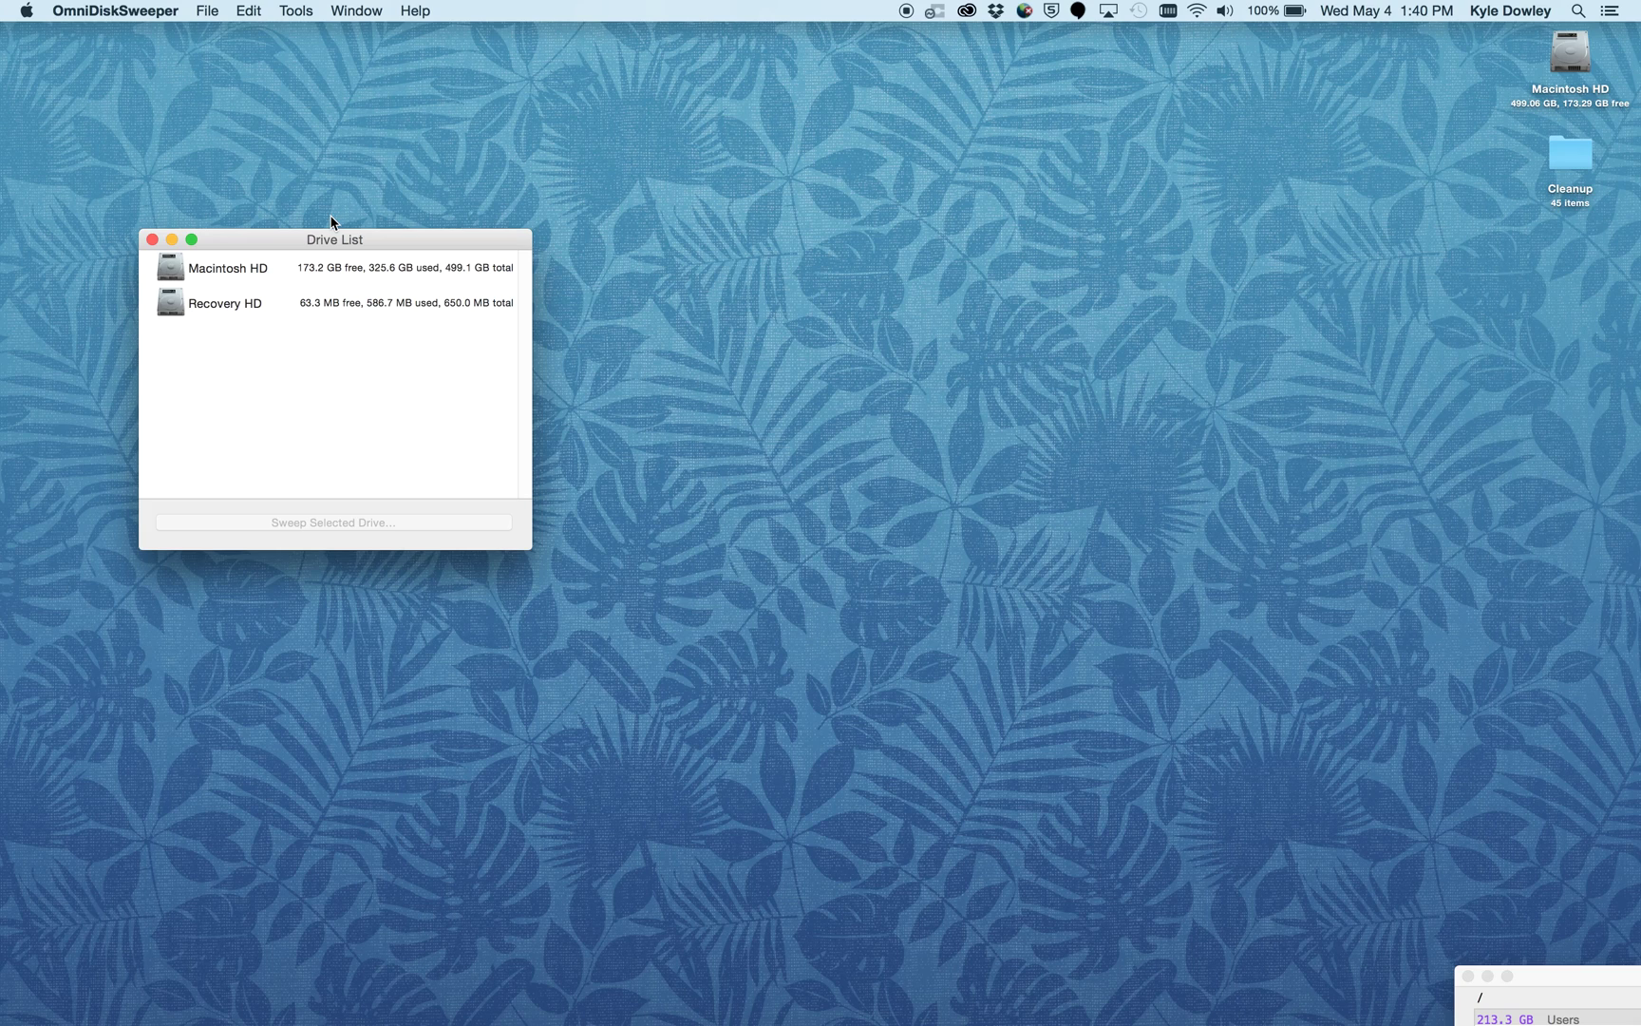
left_click_drag(337, 241, 385, 287)
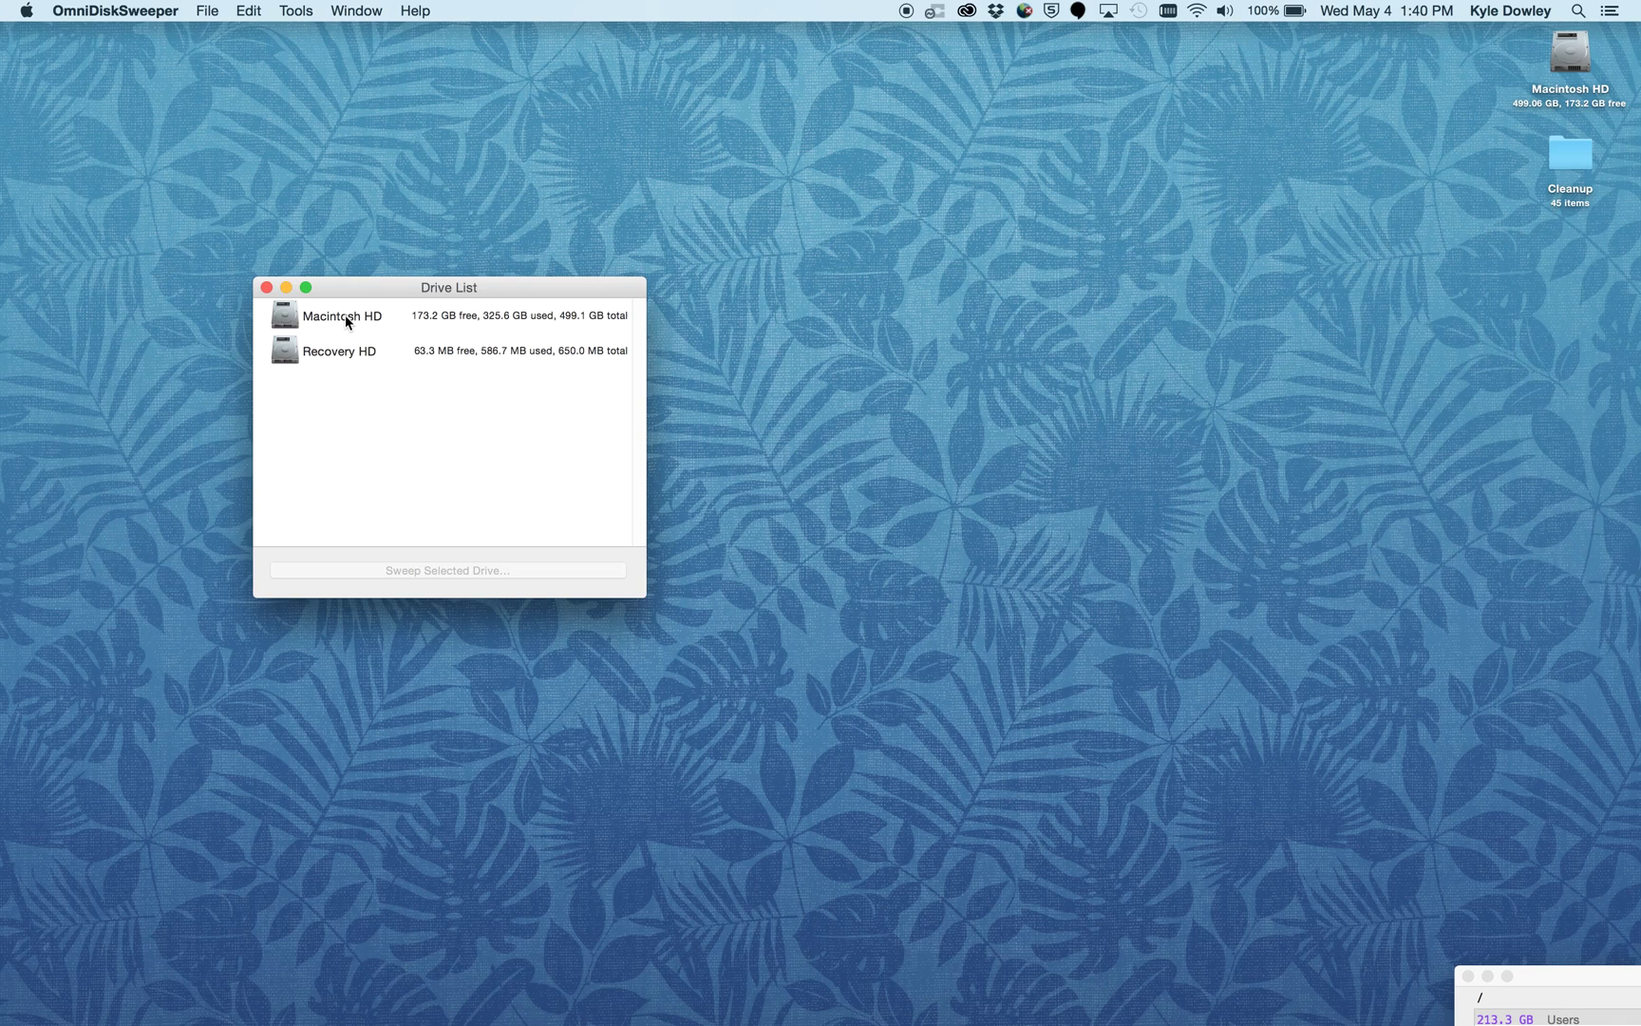
left_click(345, 319)
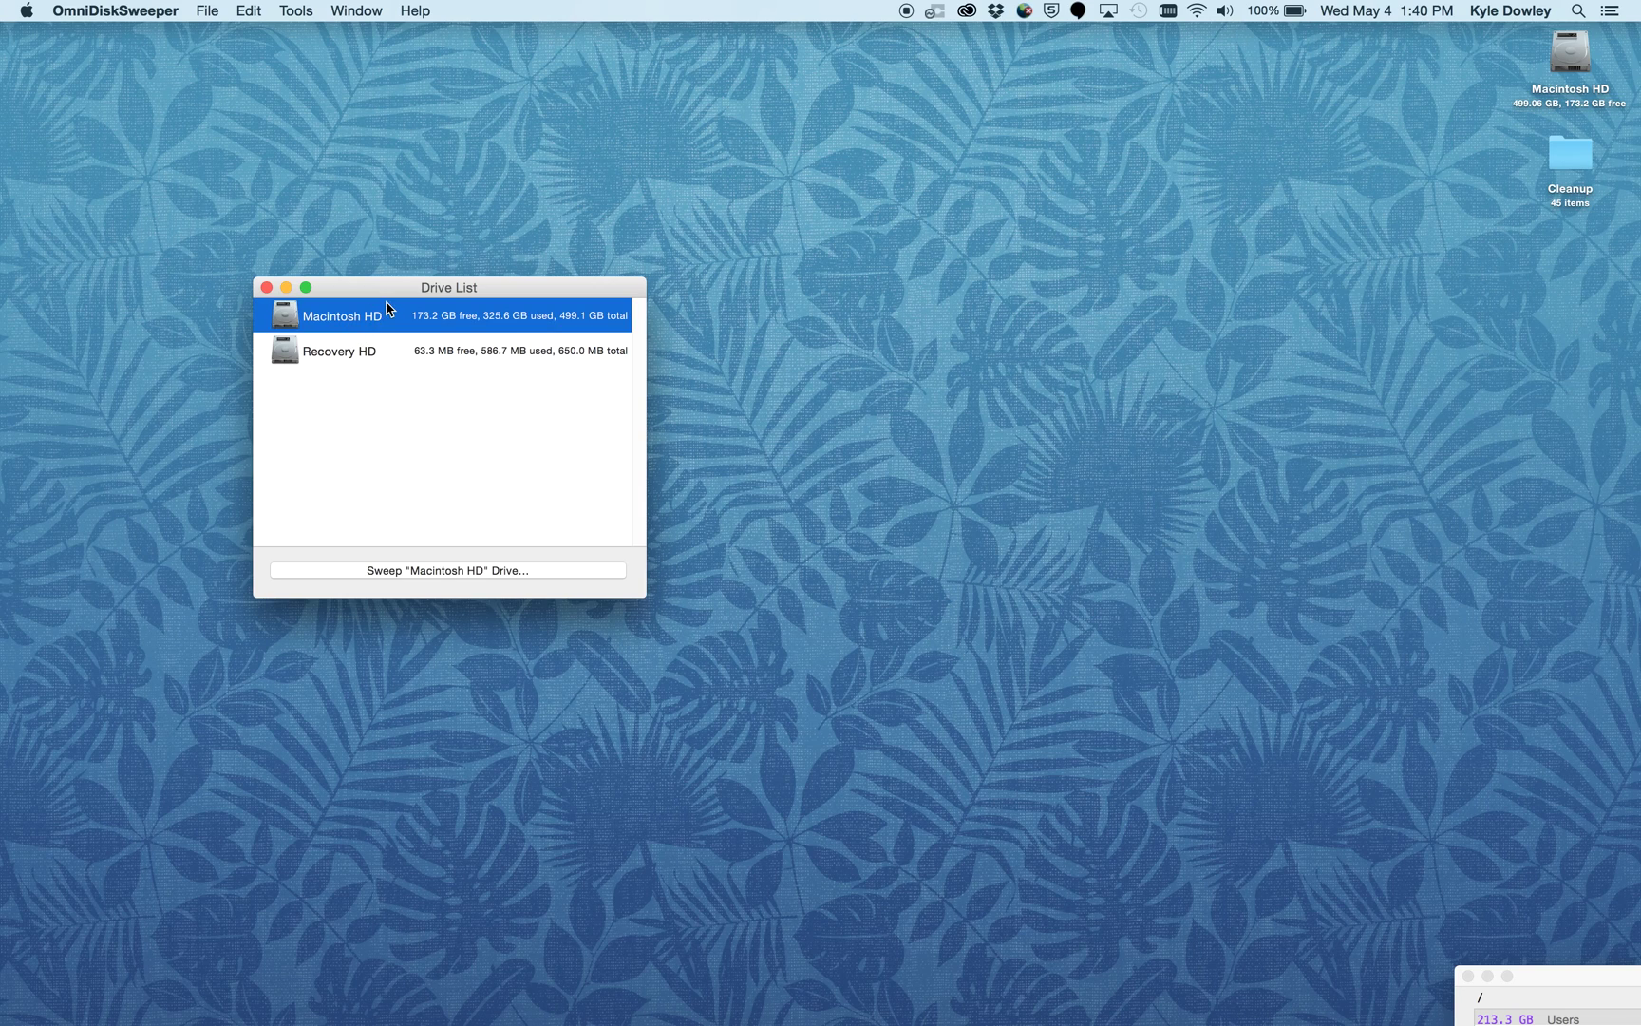
left_click_drag(454, 295, 336, 262)
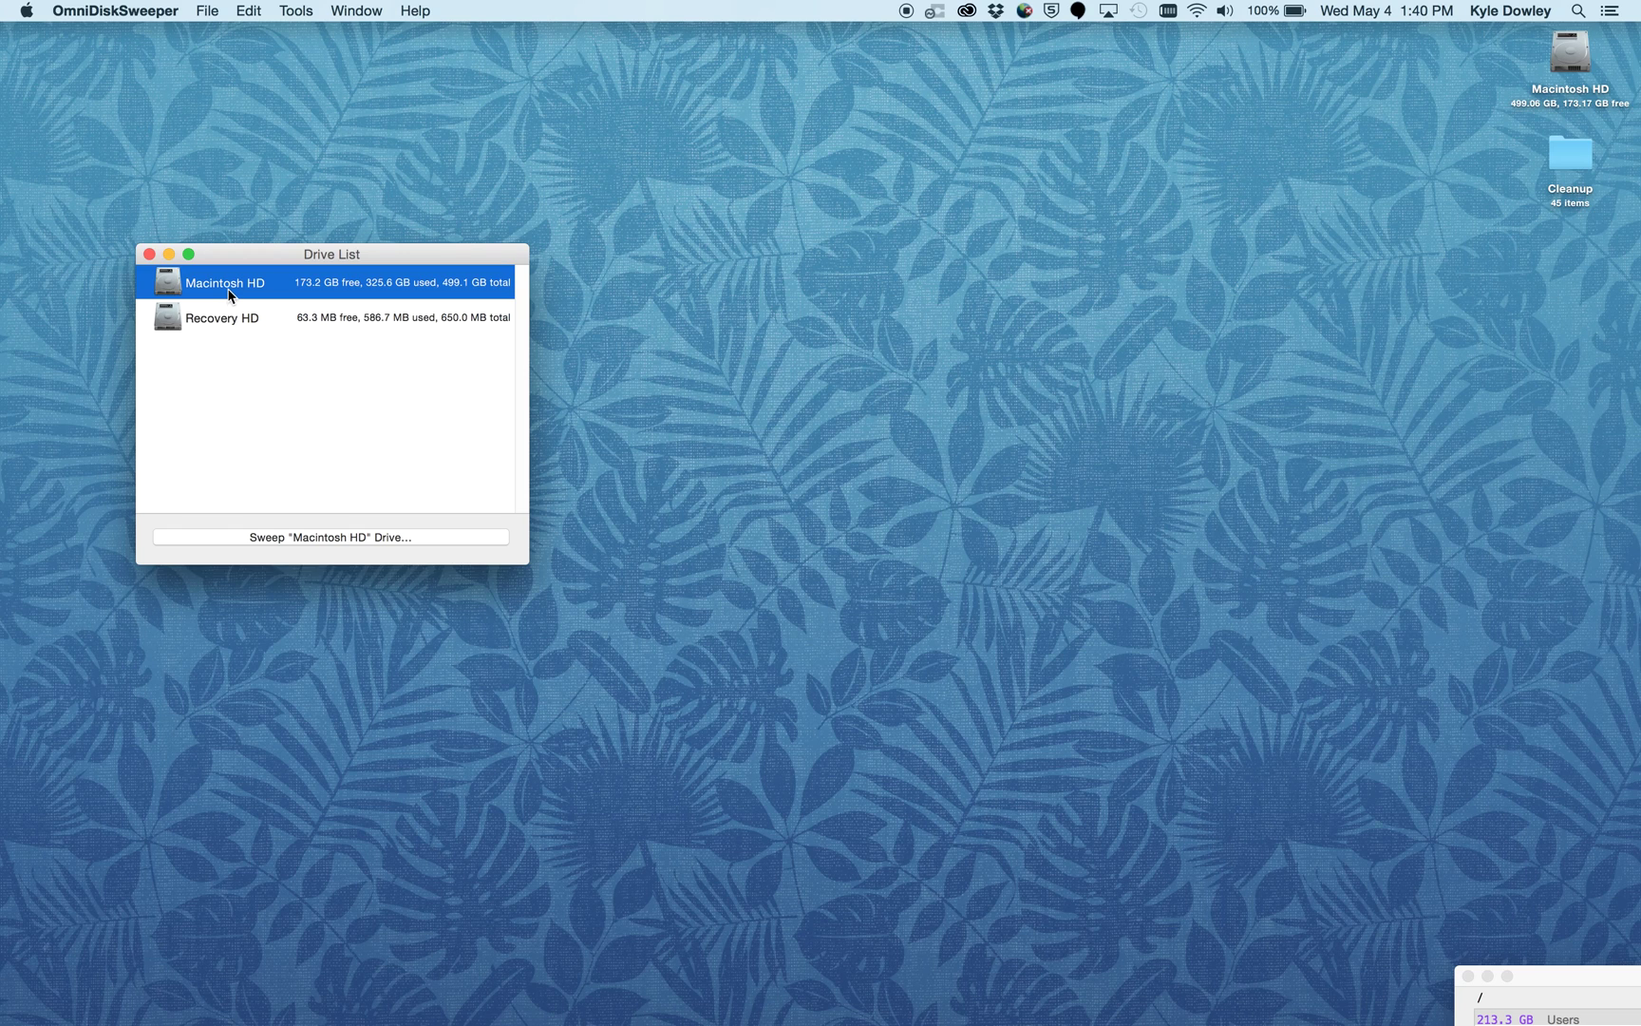
Step: Sweep Macintosh HD and center the finished 325.1 GB results with Users (213.3 GB) expanded
left_click(292, 538)
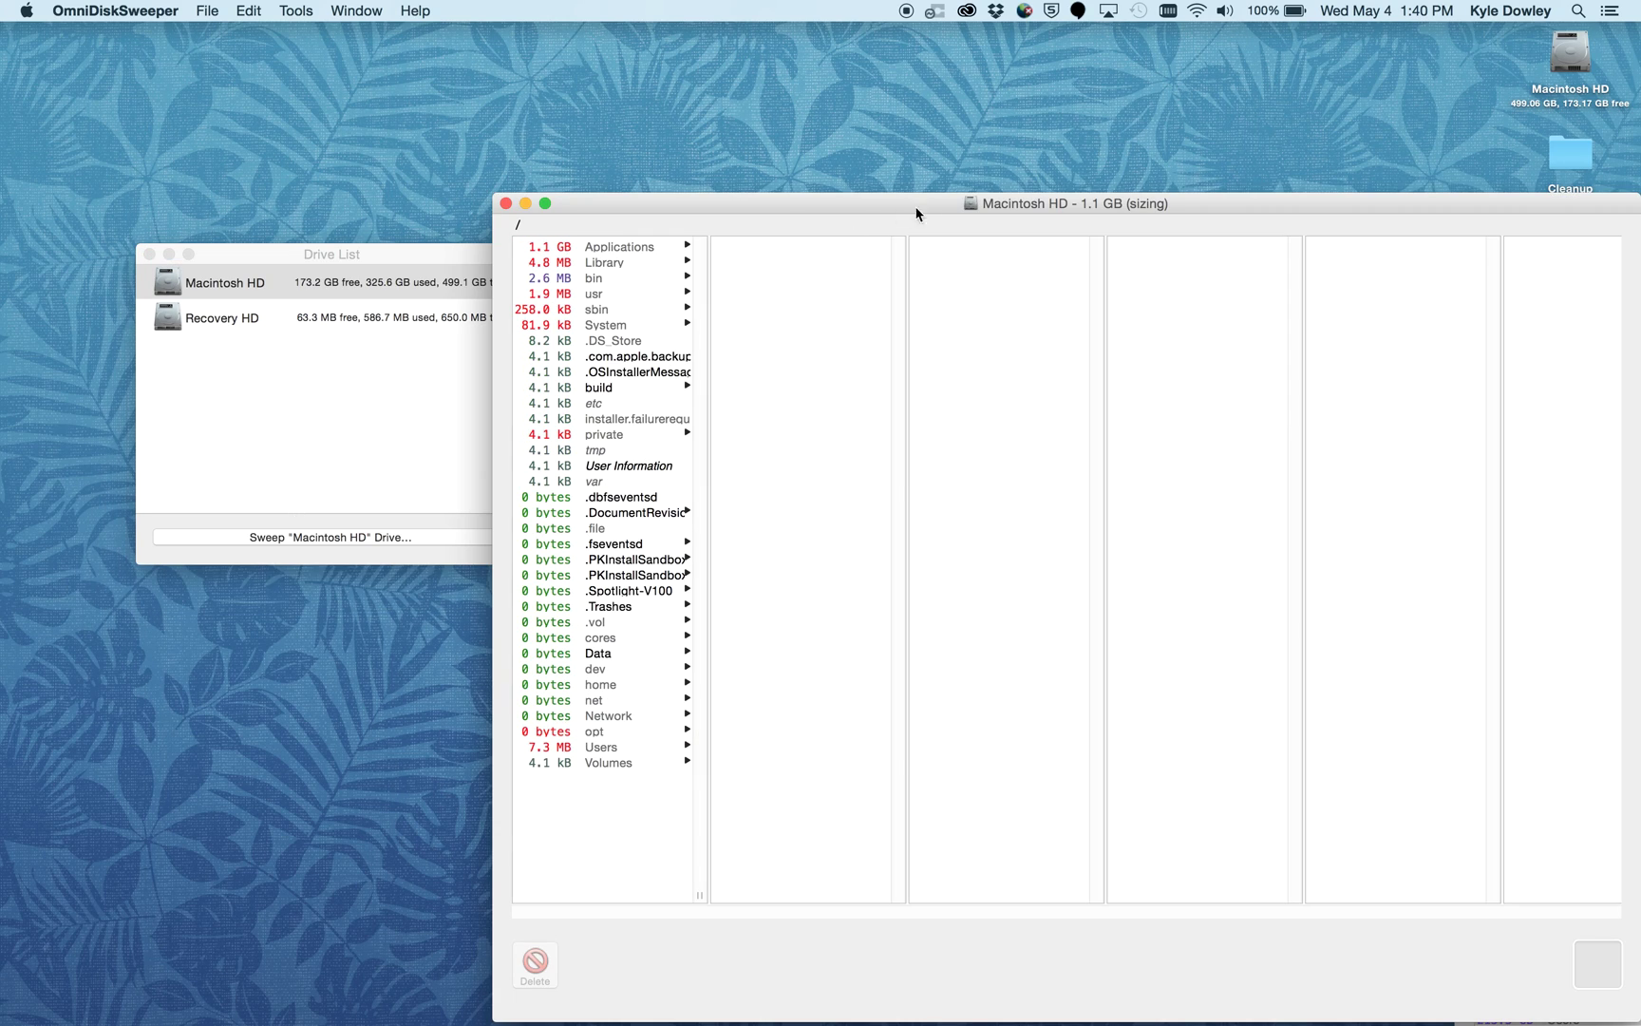
left_click_drag(1216, 207, 986, 125)
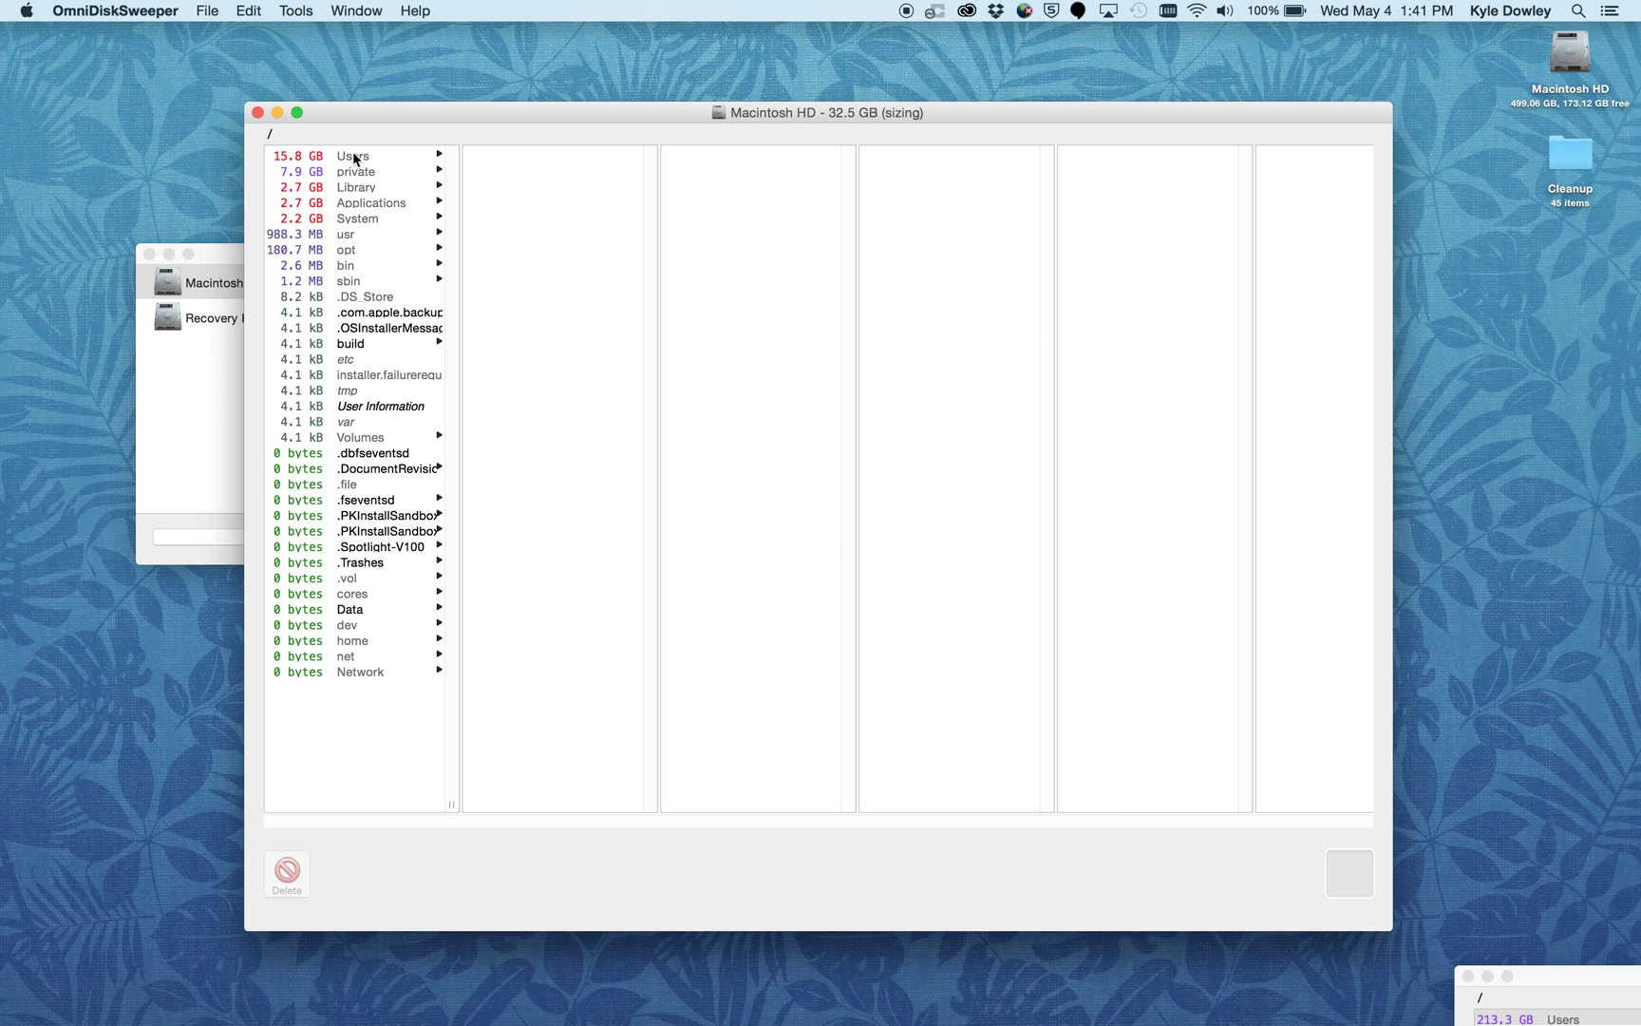
left_click(353, 157)
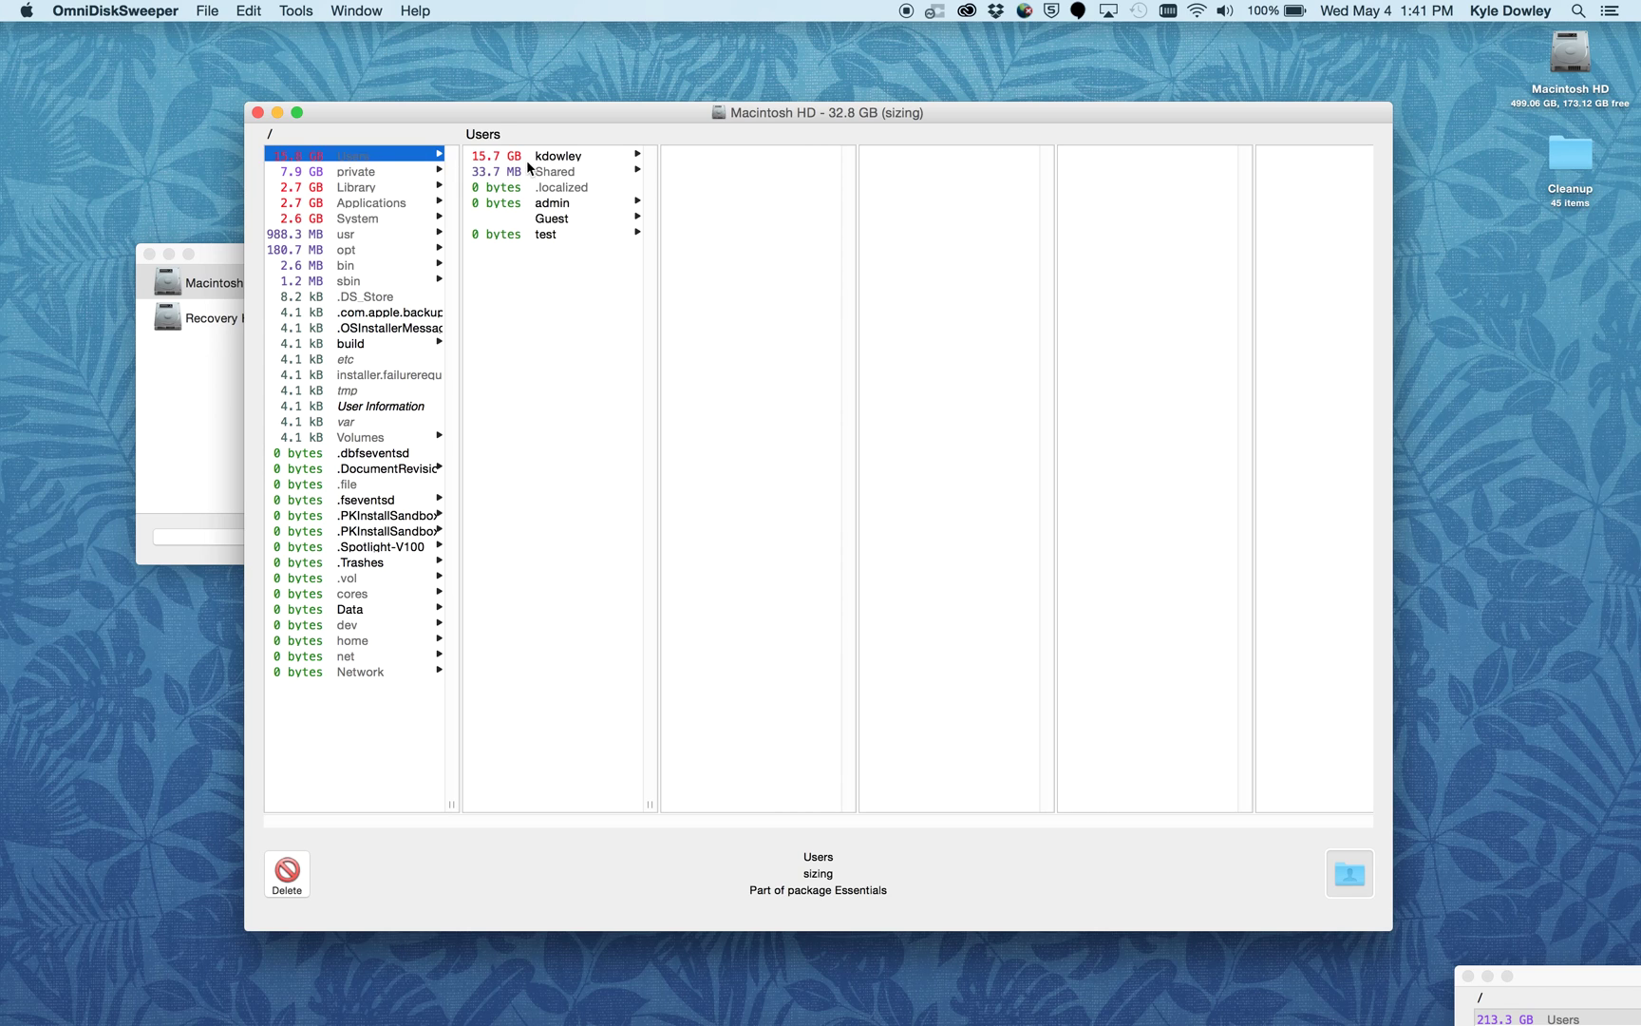
left_click(257, 113)
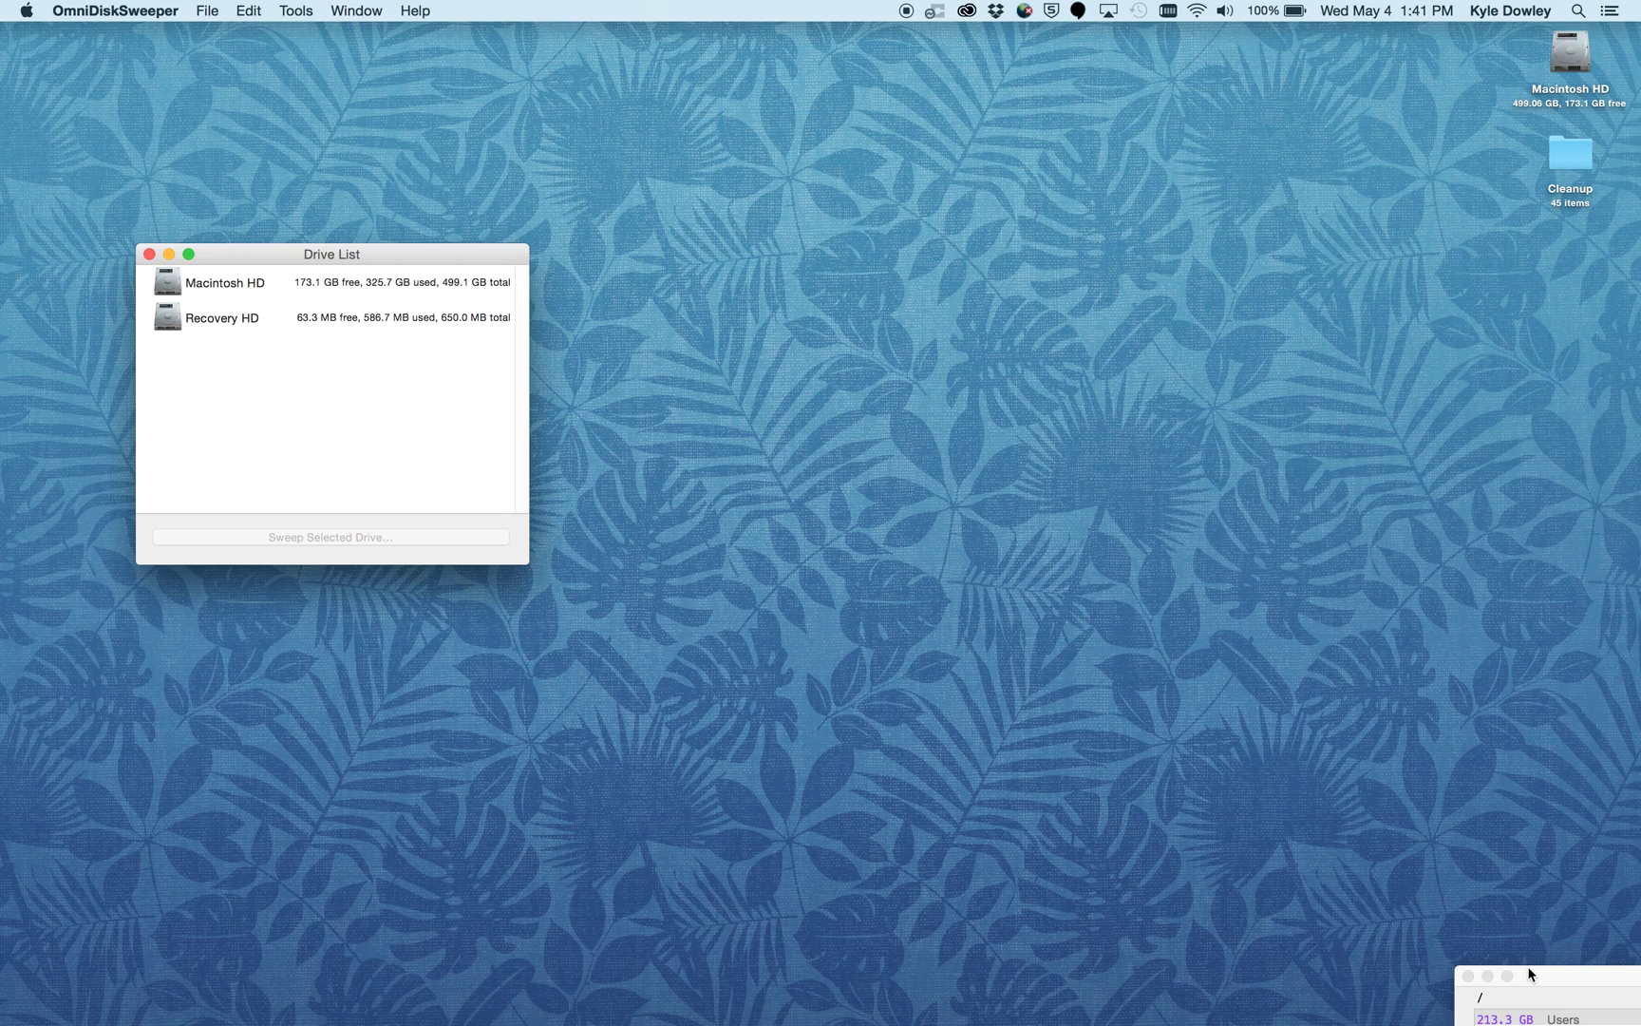
left_click_drag(1531, 971, 385, 135)
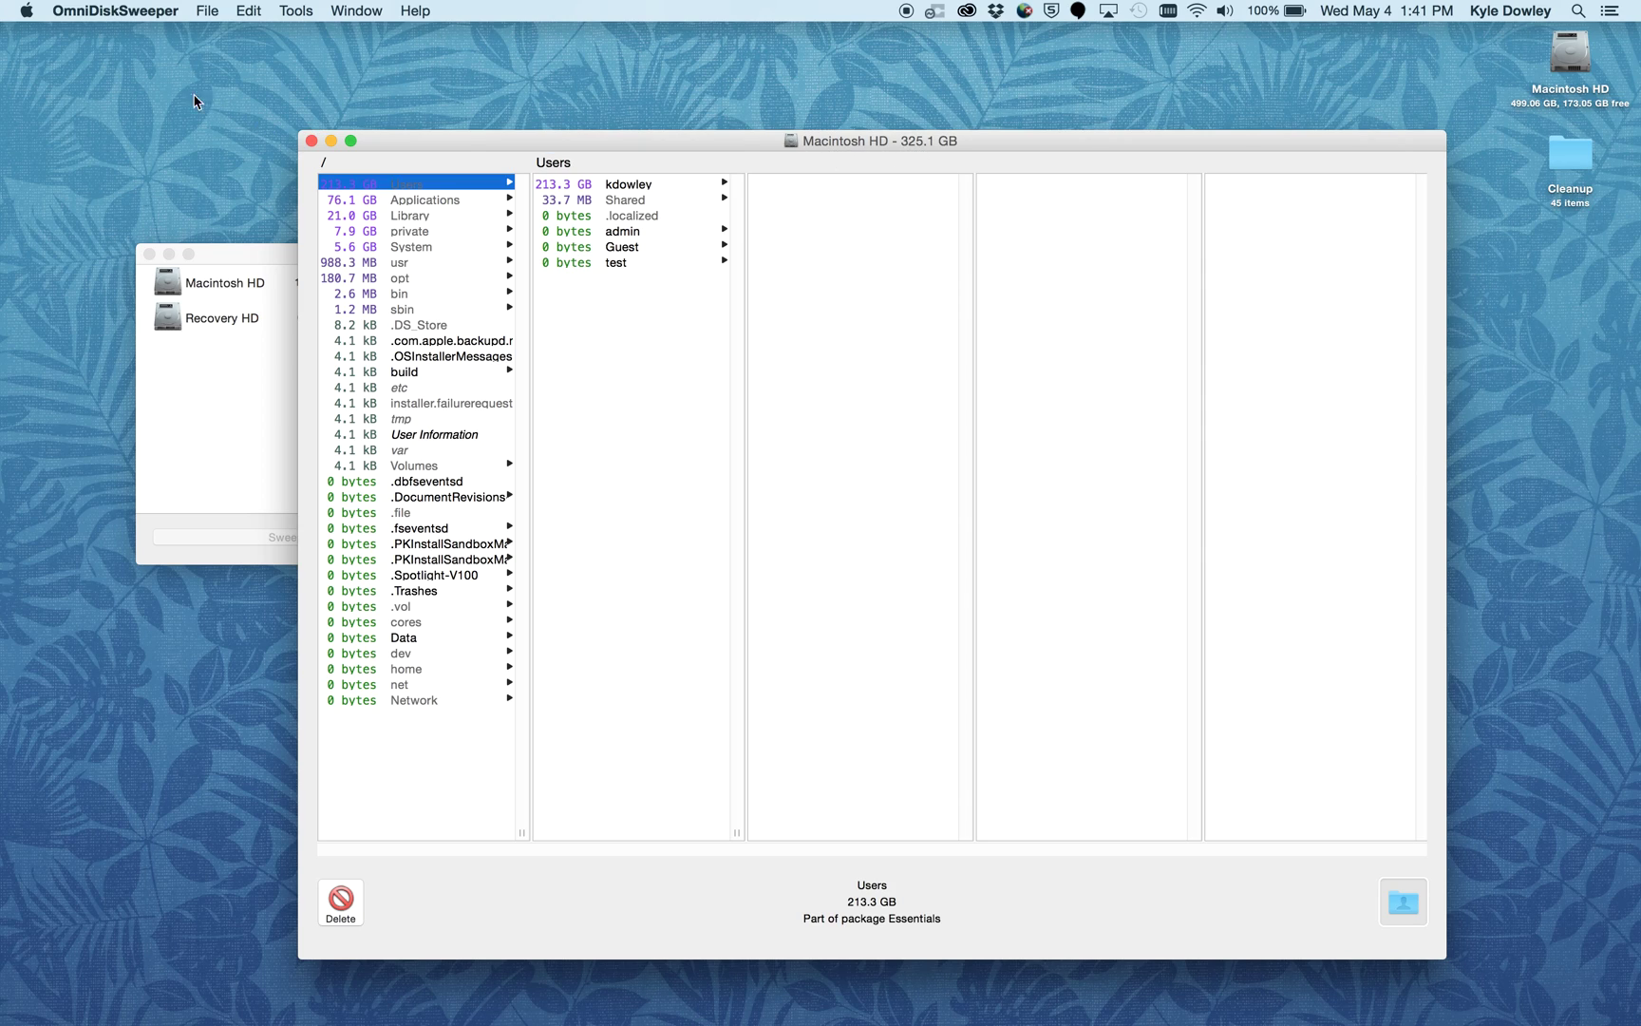
left_click(27, 10)
left_click(38, 38)
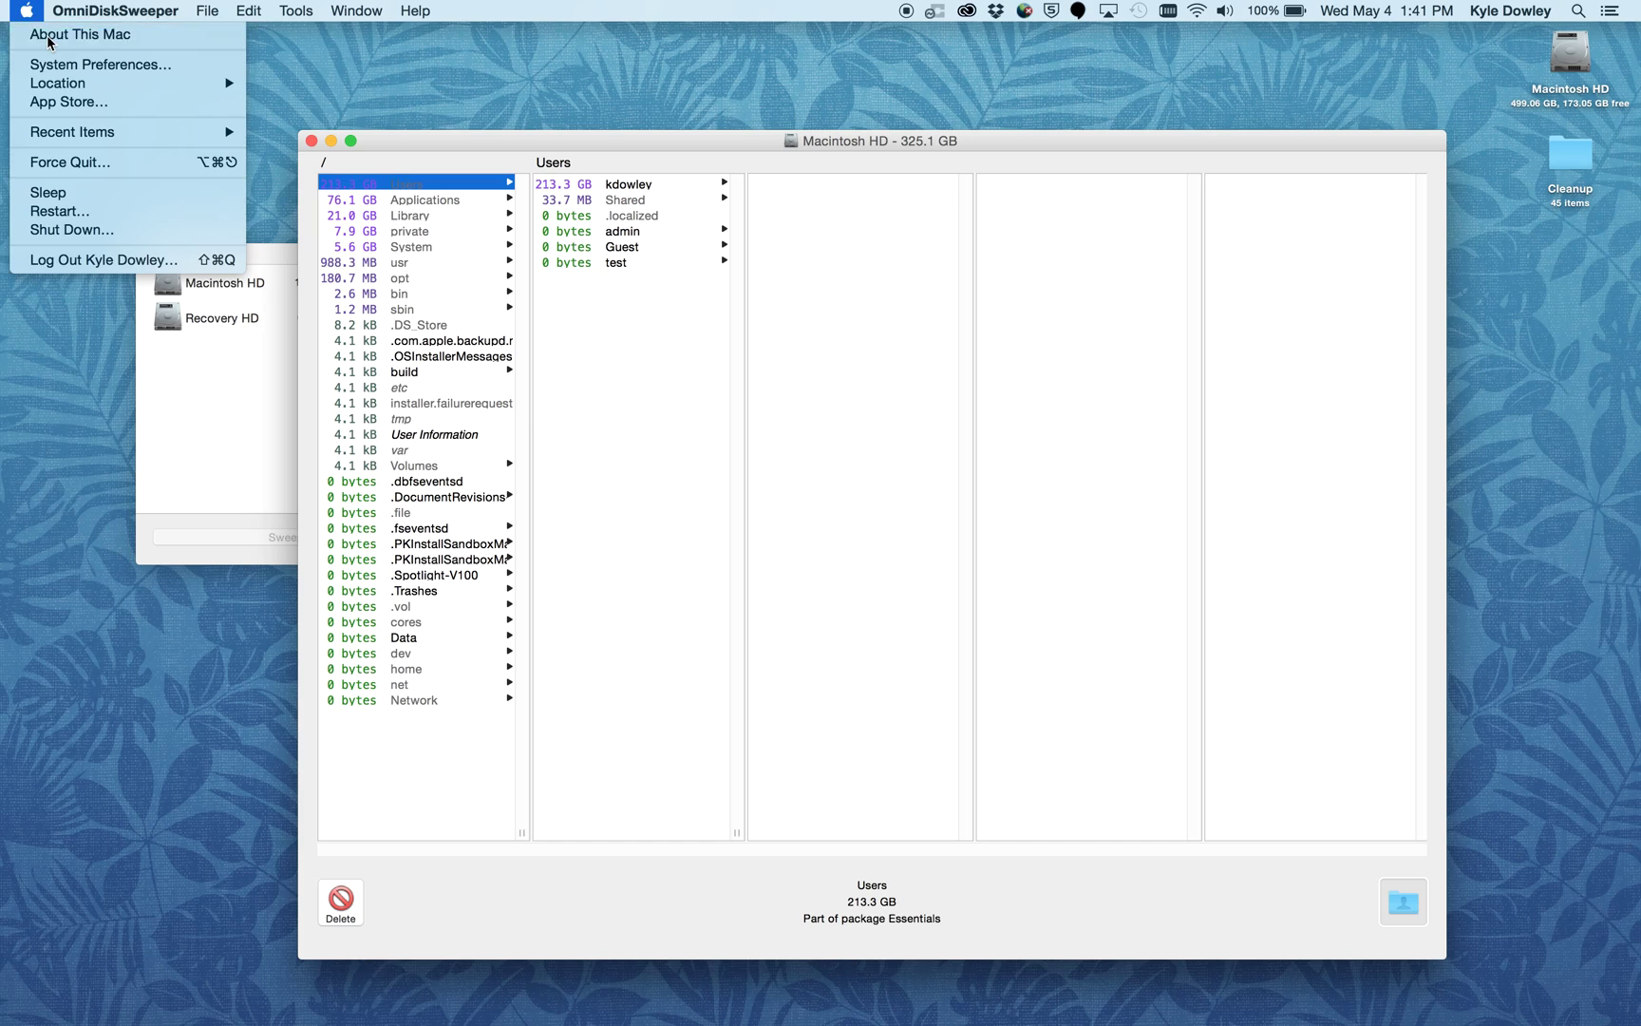
left_click(825, 220)
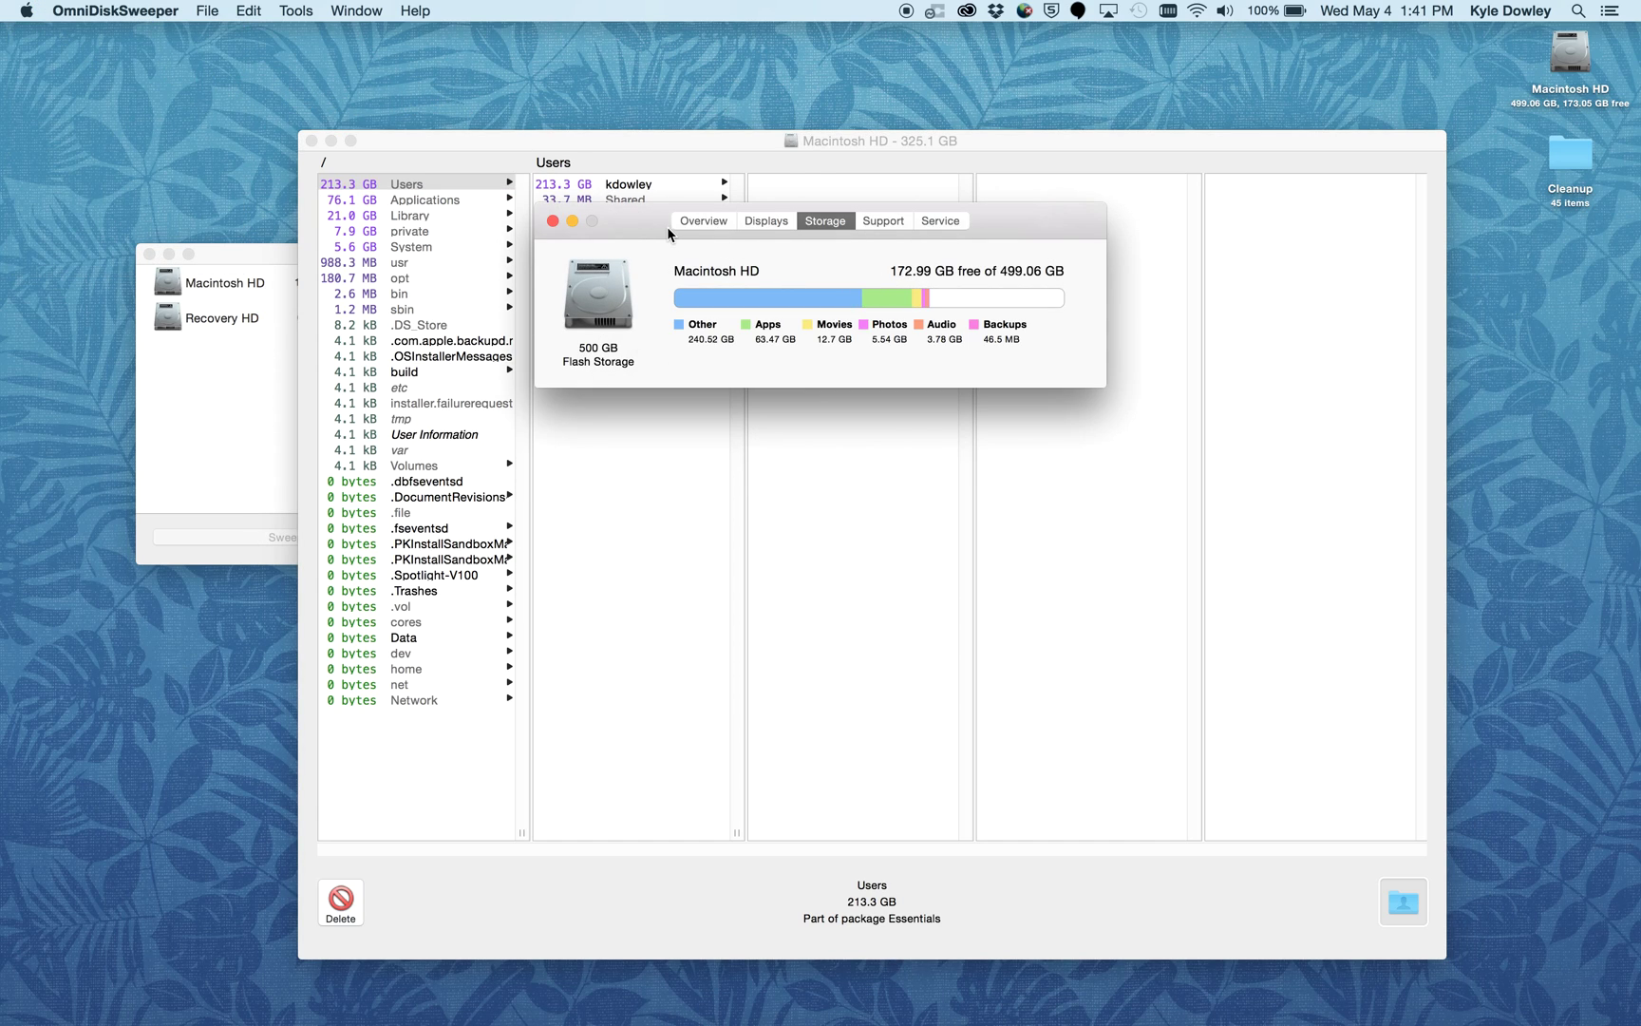
left_click_drag(644, 226, 639, 209)
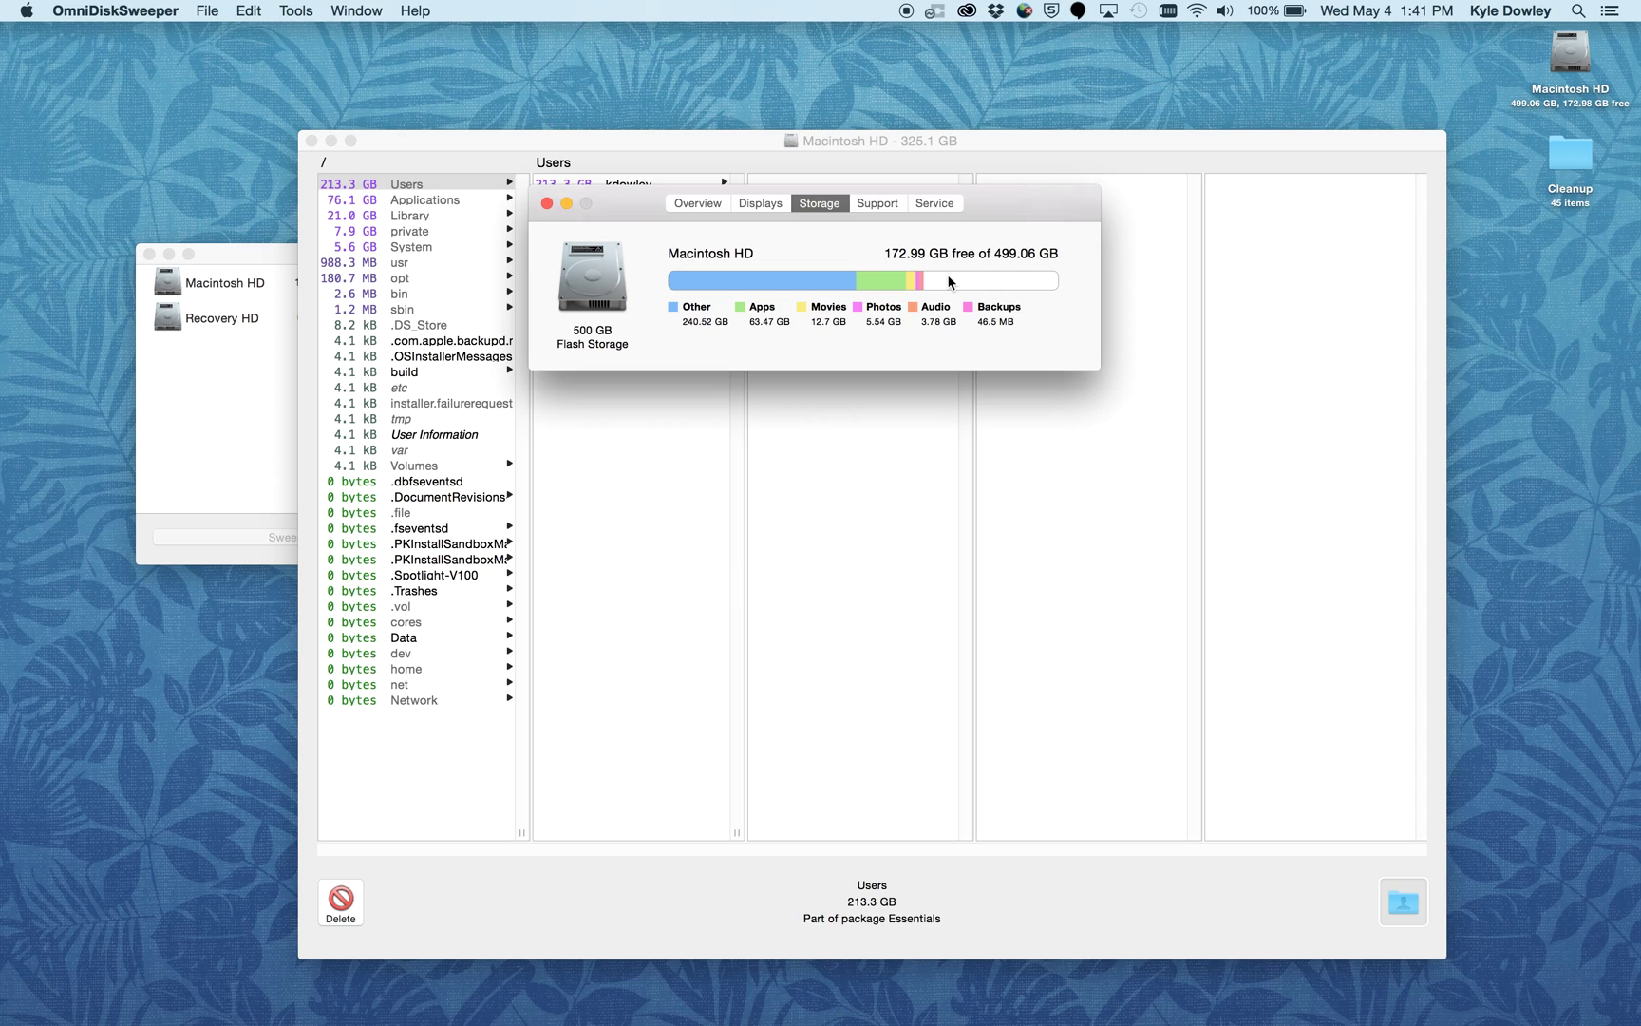
left_click_drag(605, 209, 620, 250)
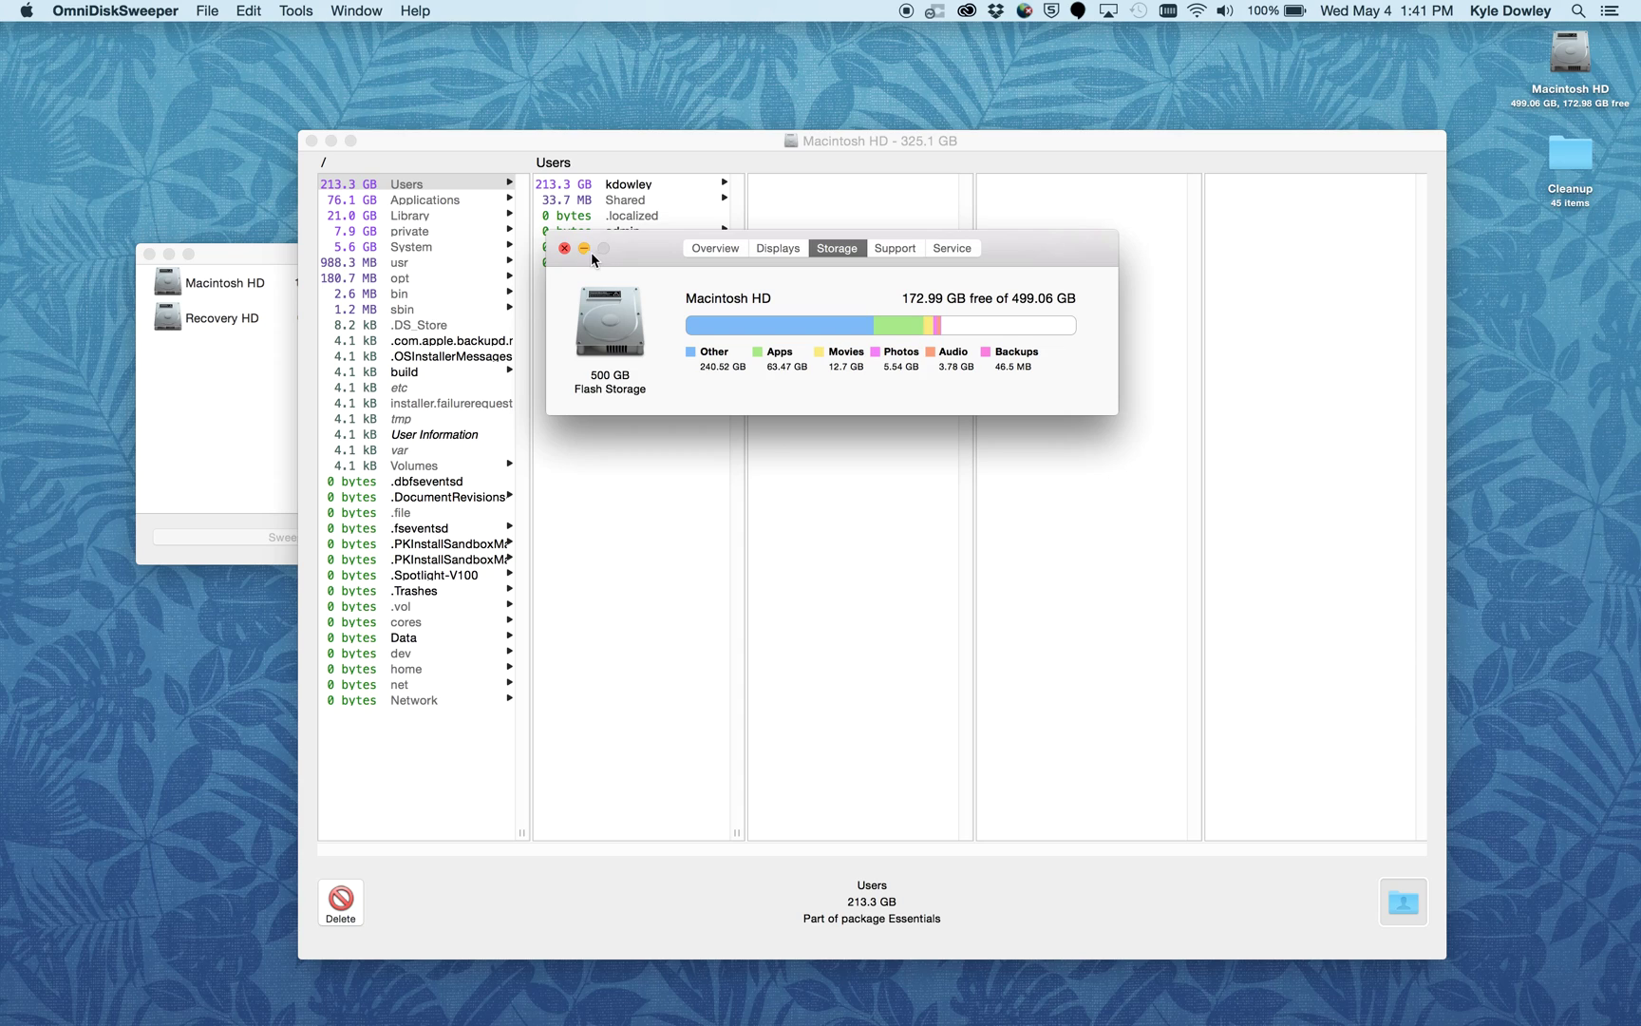
left_click(565, 249)
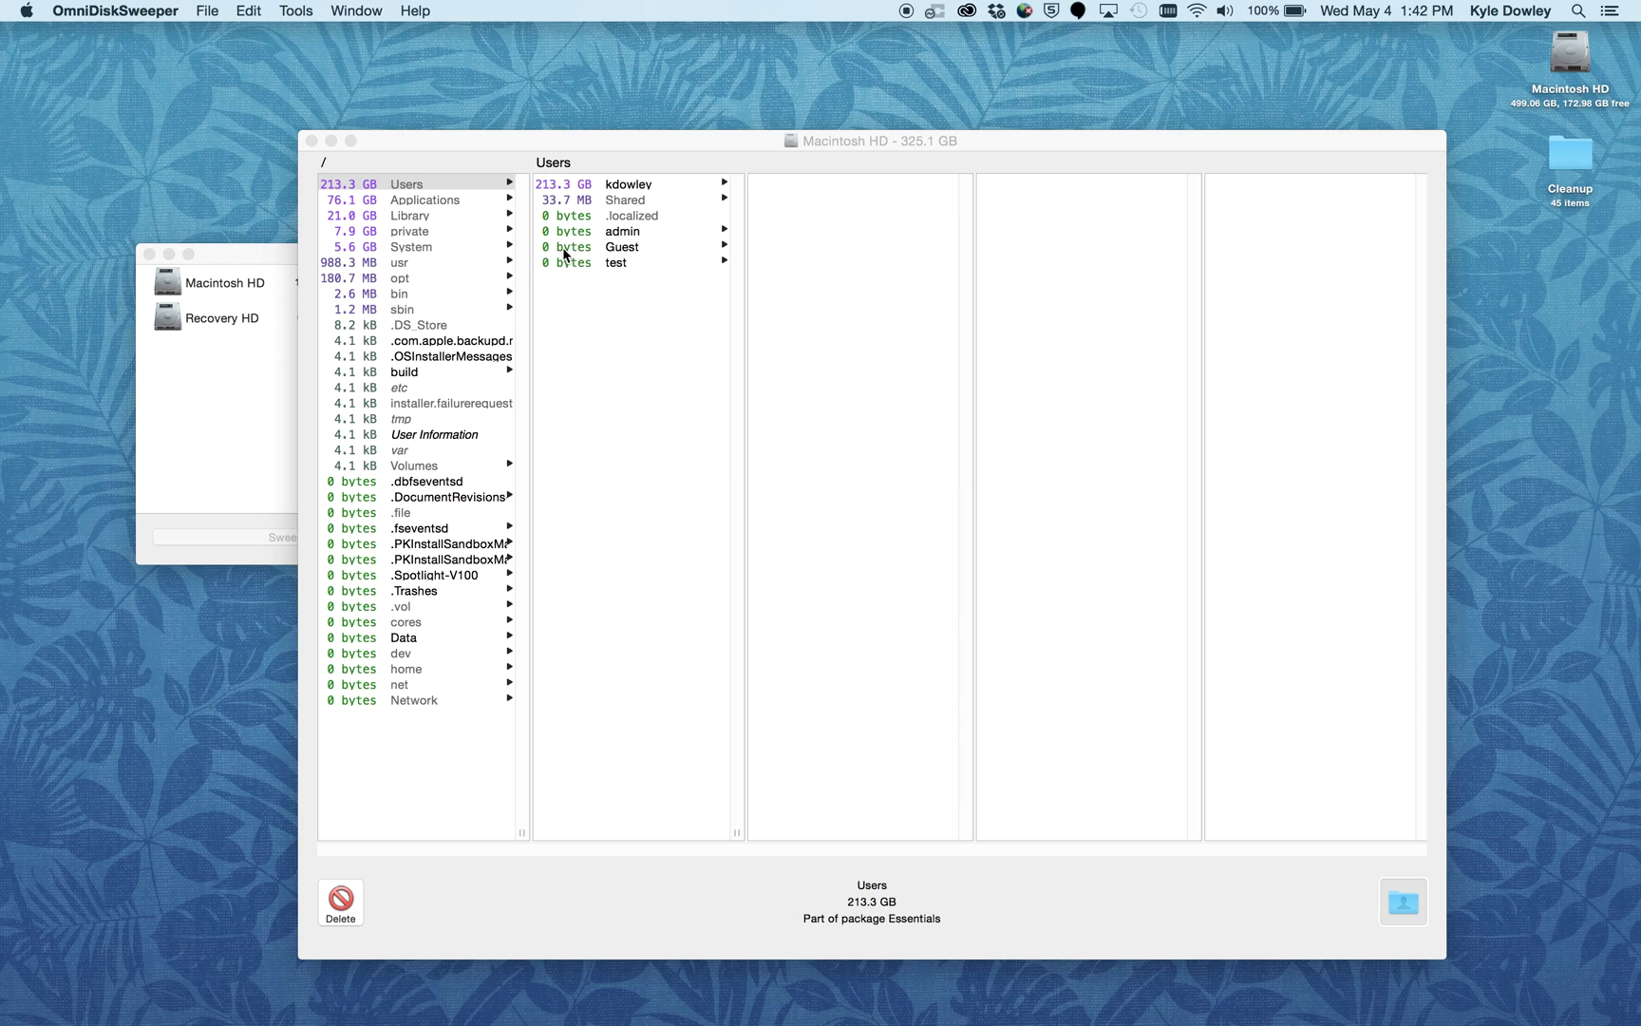
Step: Browse the home folder's Documents, Virtual Machines, and Library's Application Support down to the 19.3 GB Adobe folder
left_click(625, 187)
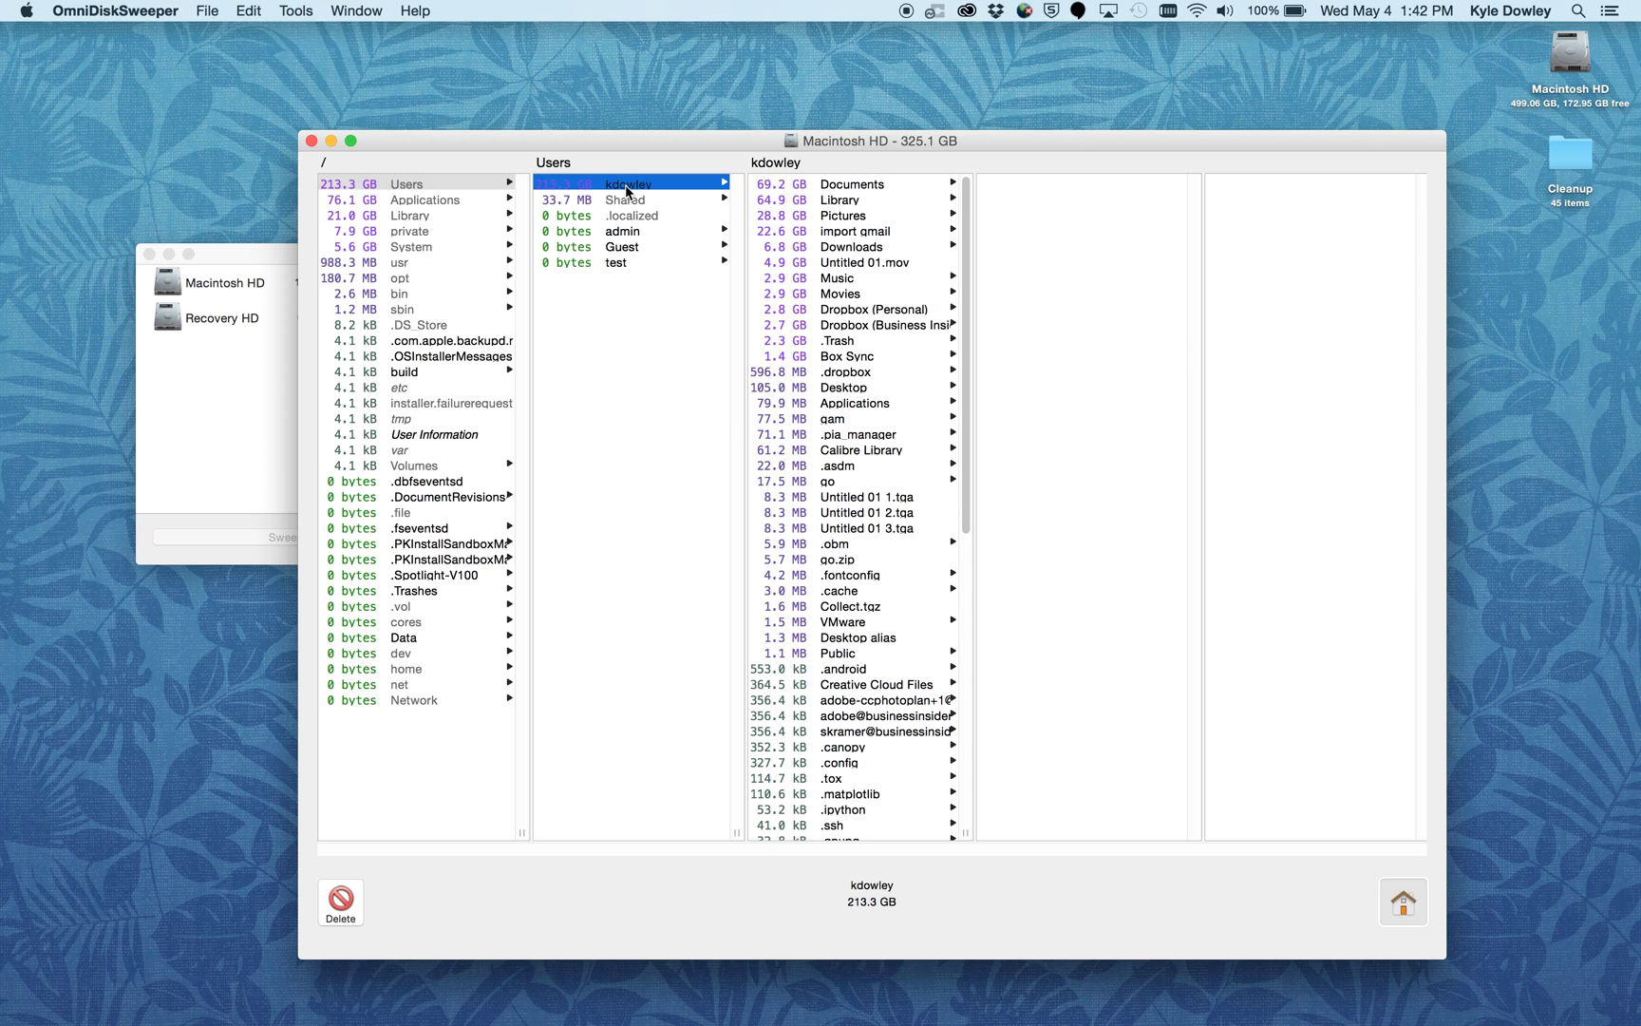
left_click(807, 185)
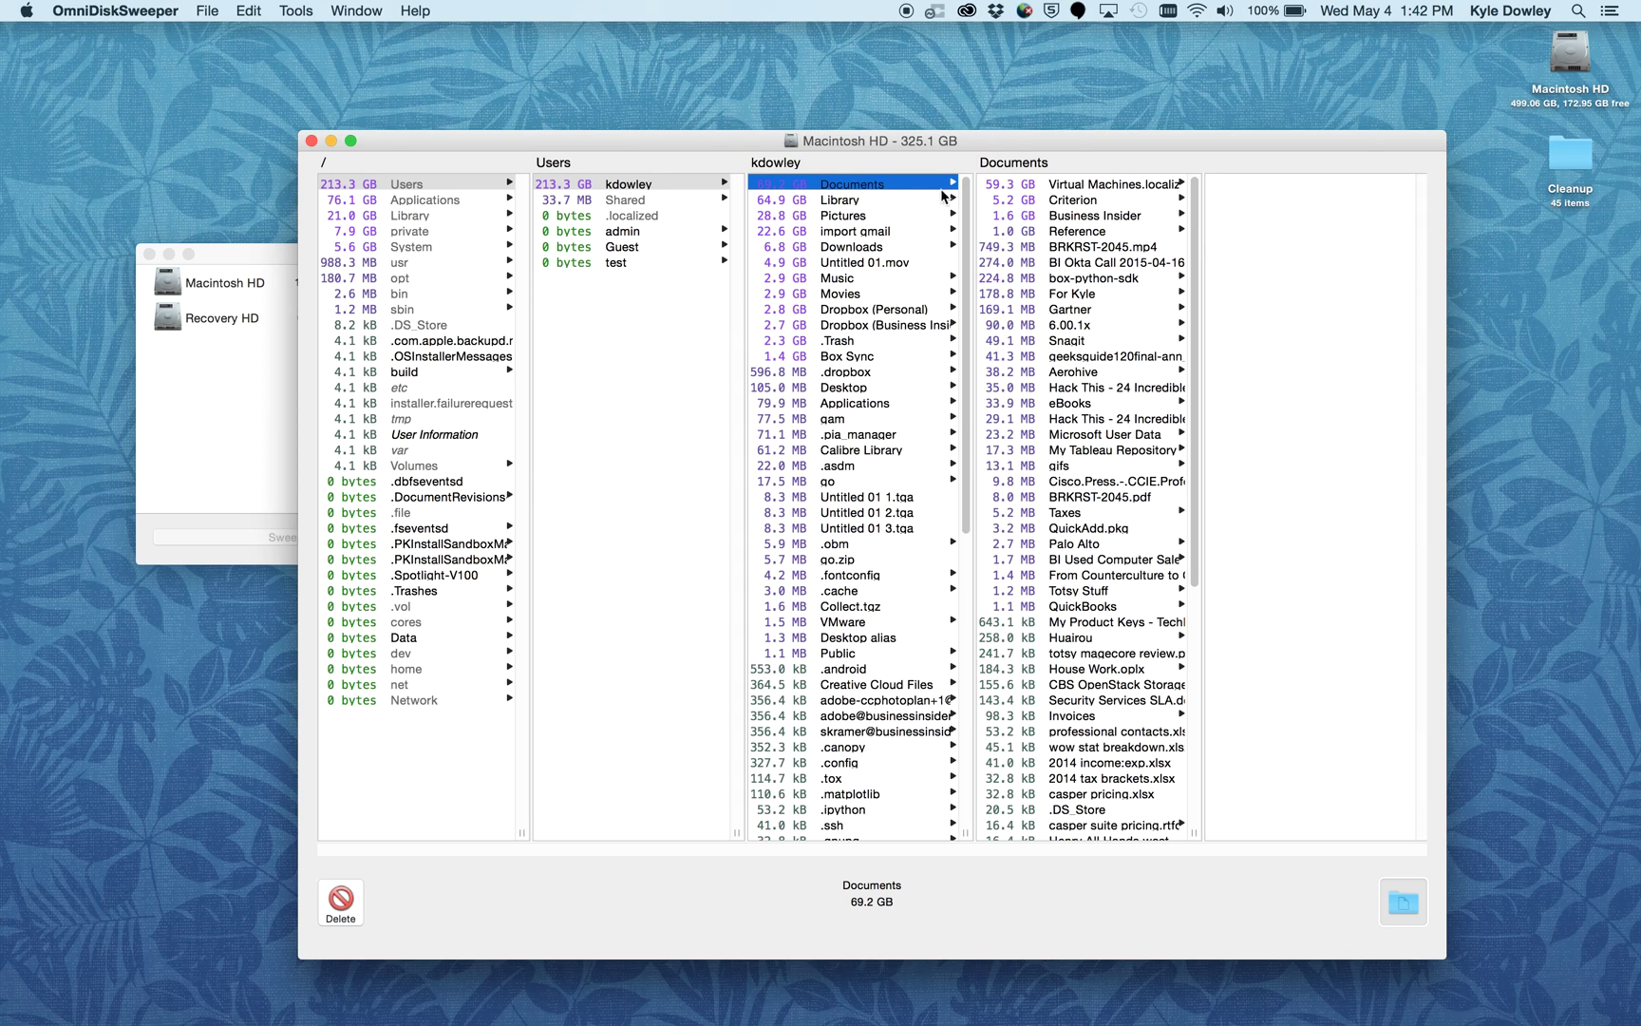
left_click(1074, 187)
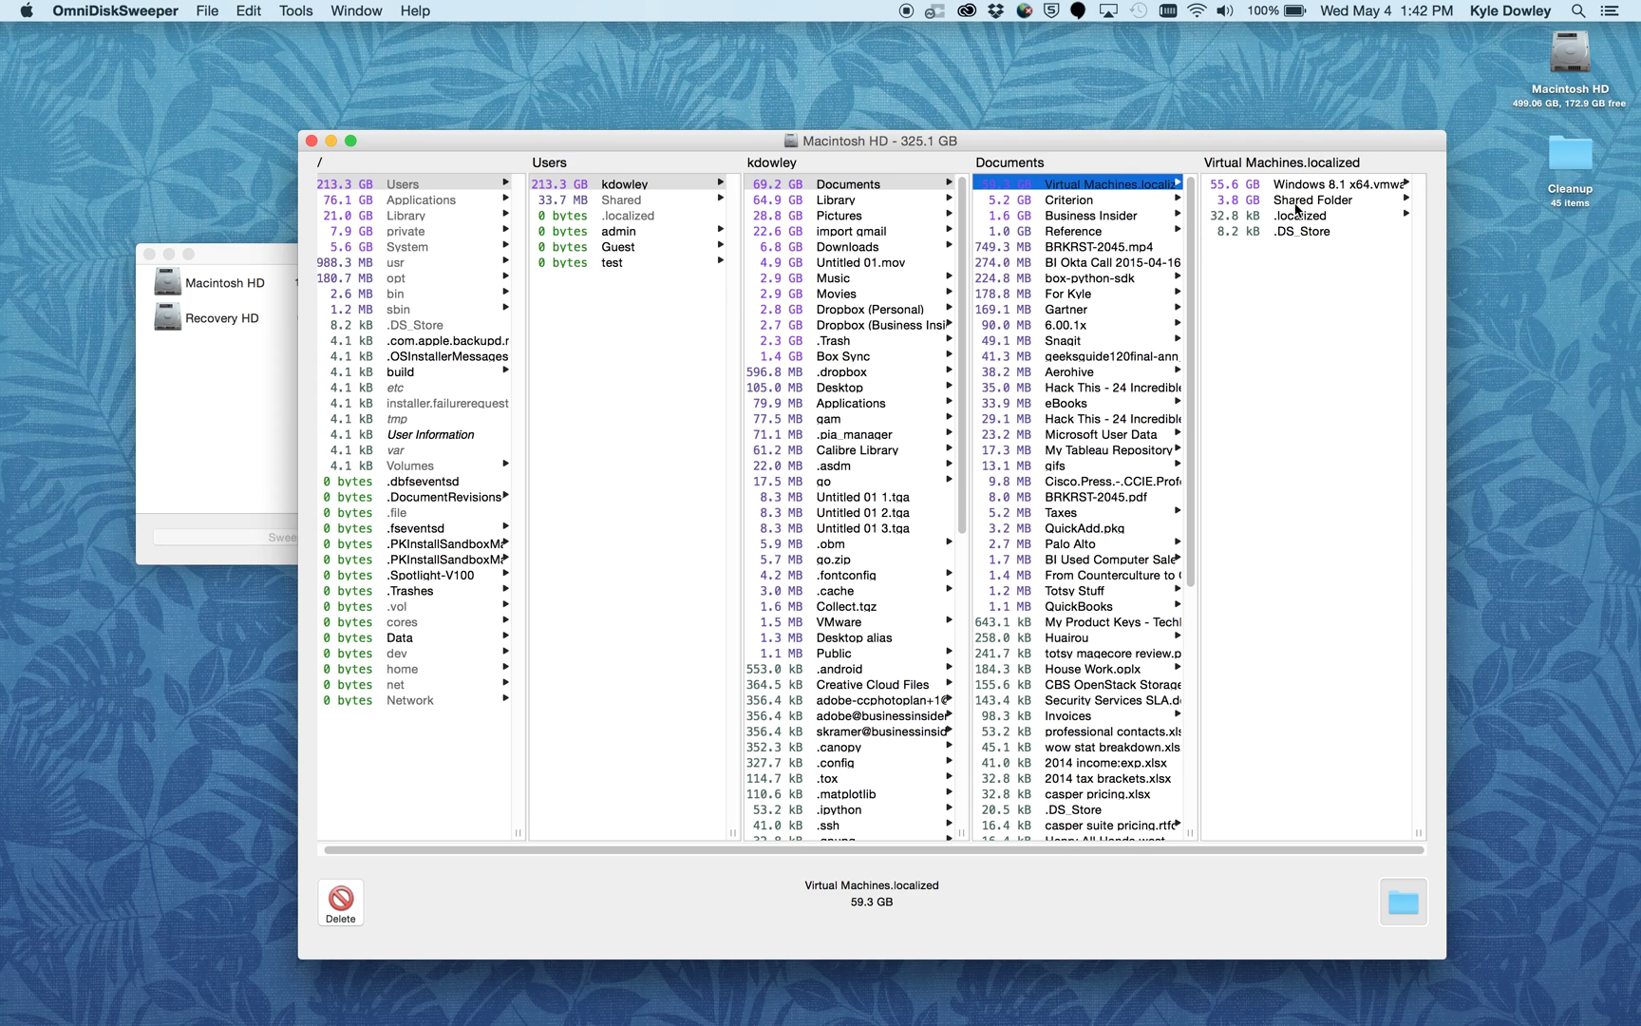
left_click(768, 203)
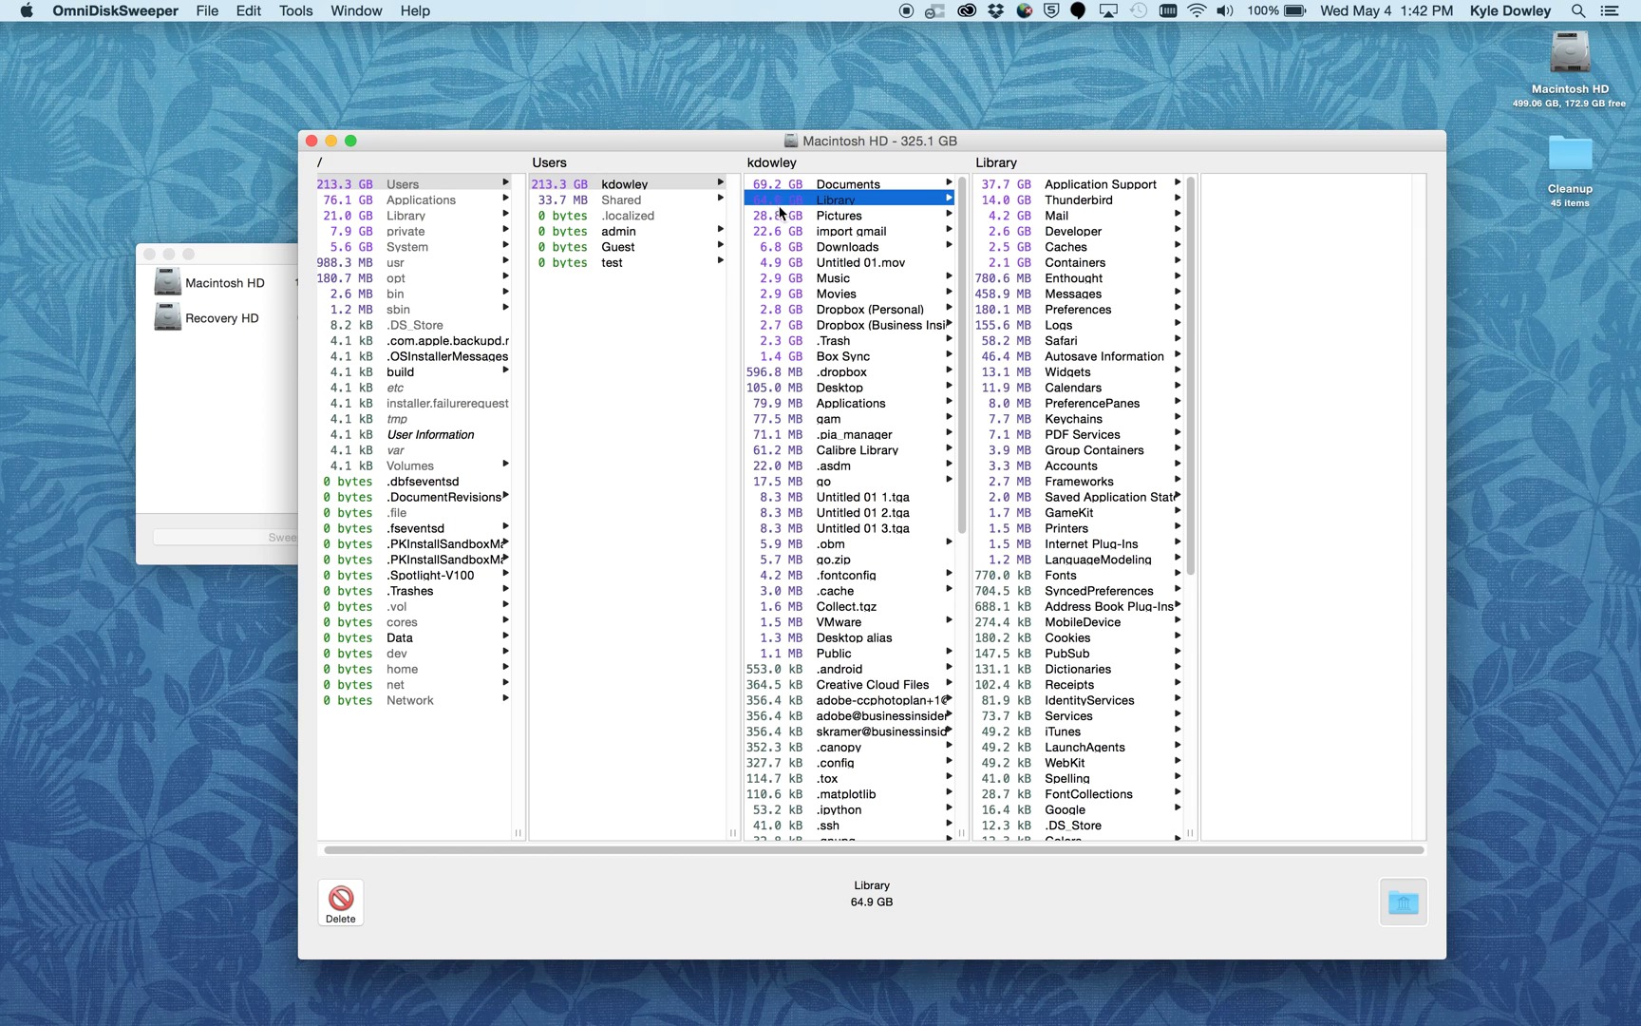
left_click(1048, 185)
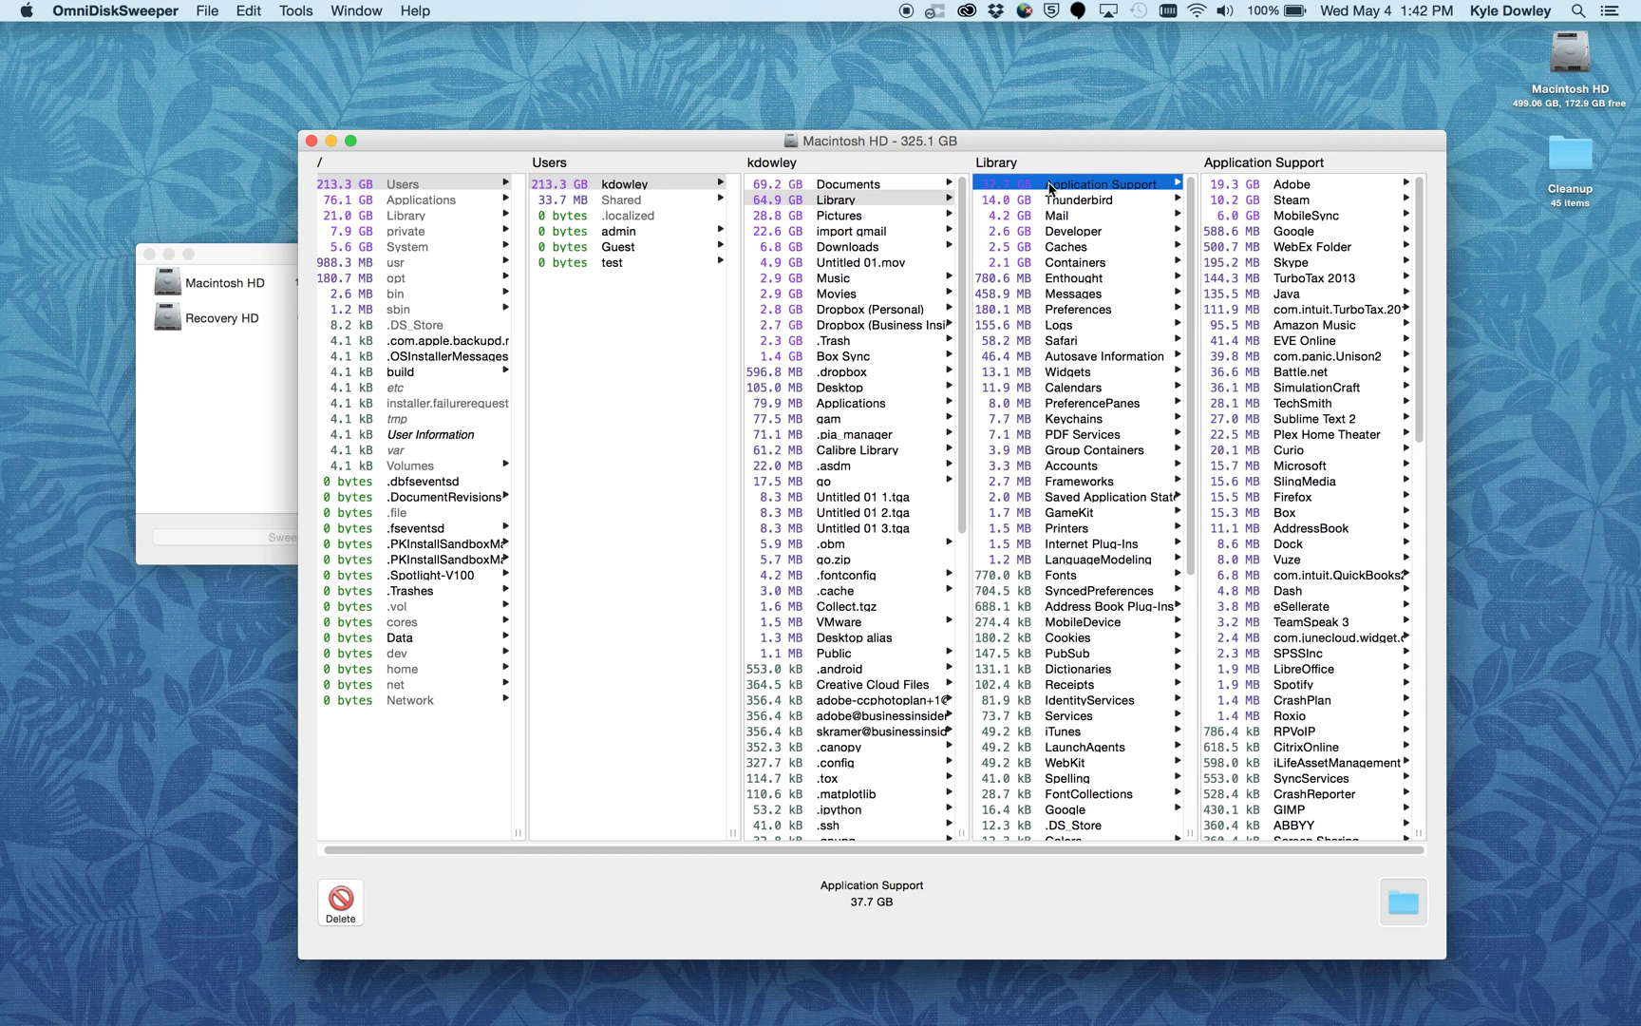
left_click(1294, 187)
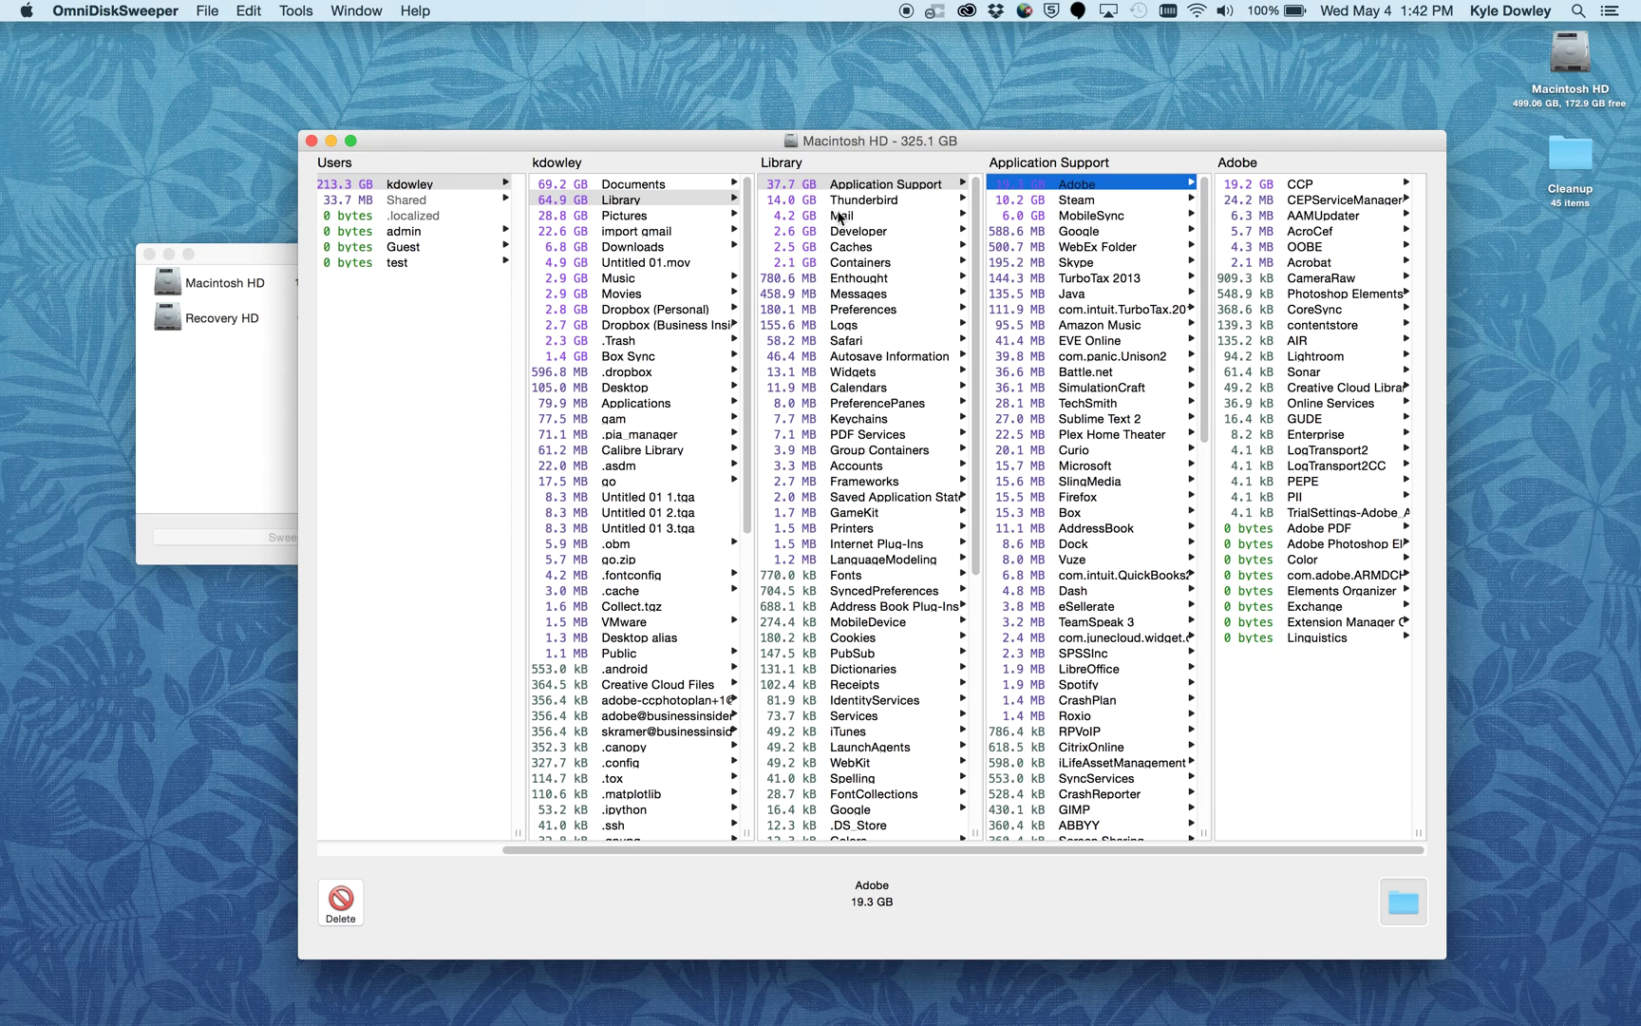
Step: Open Library's 14.0 GB Thunderbird folder, its Profiles, and the default profile
left_click(855, 200)
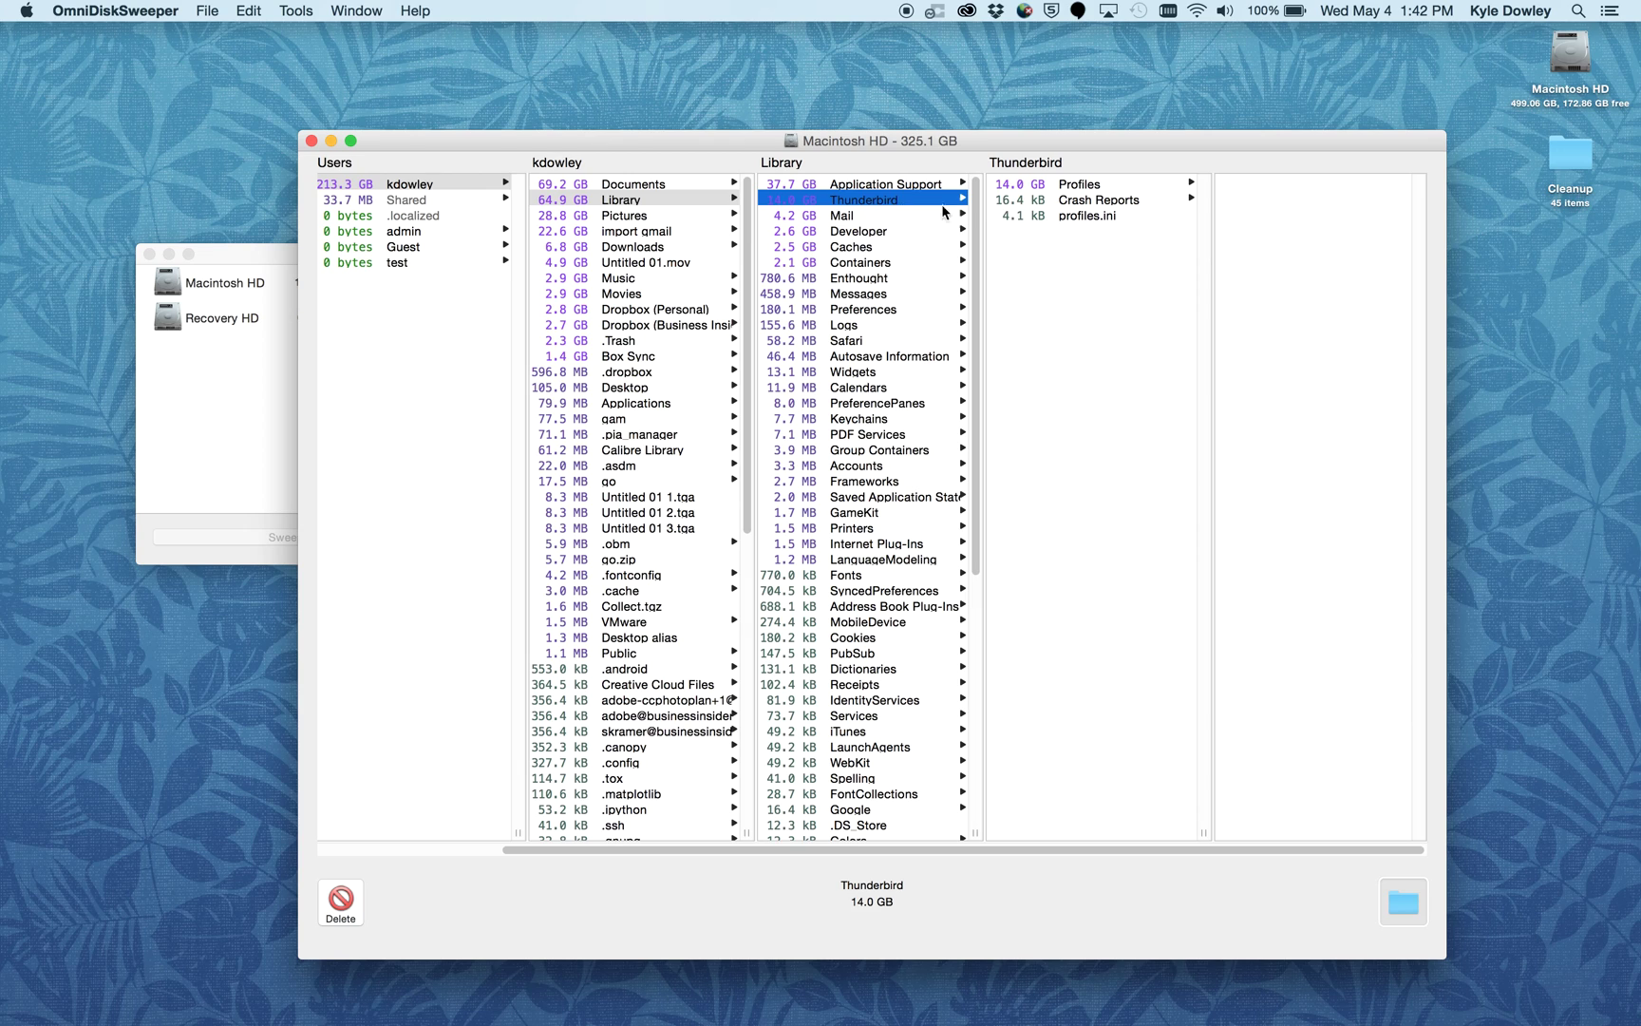
left_click(1059, 190)
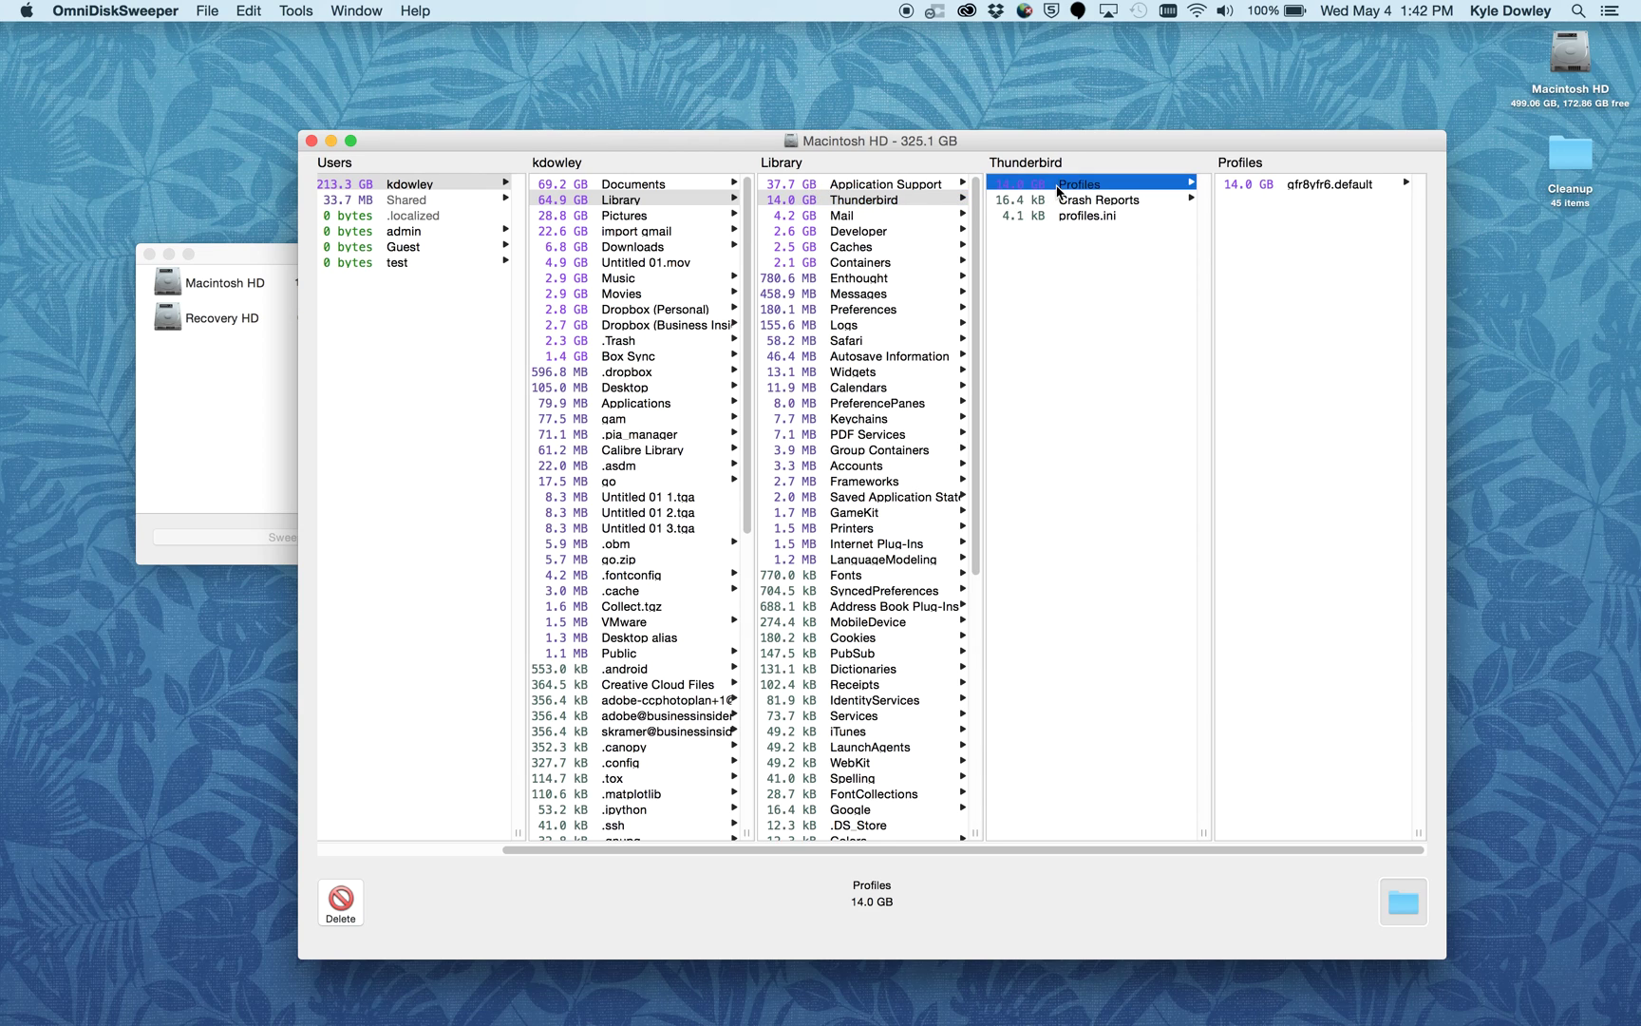
left_click(1283, 183)
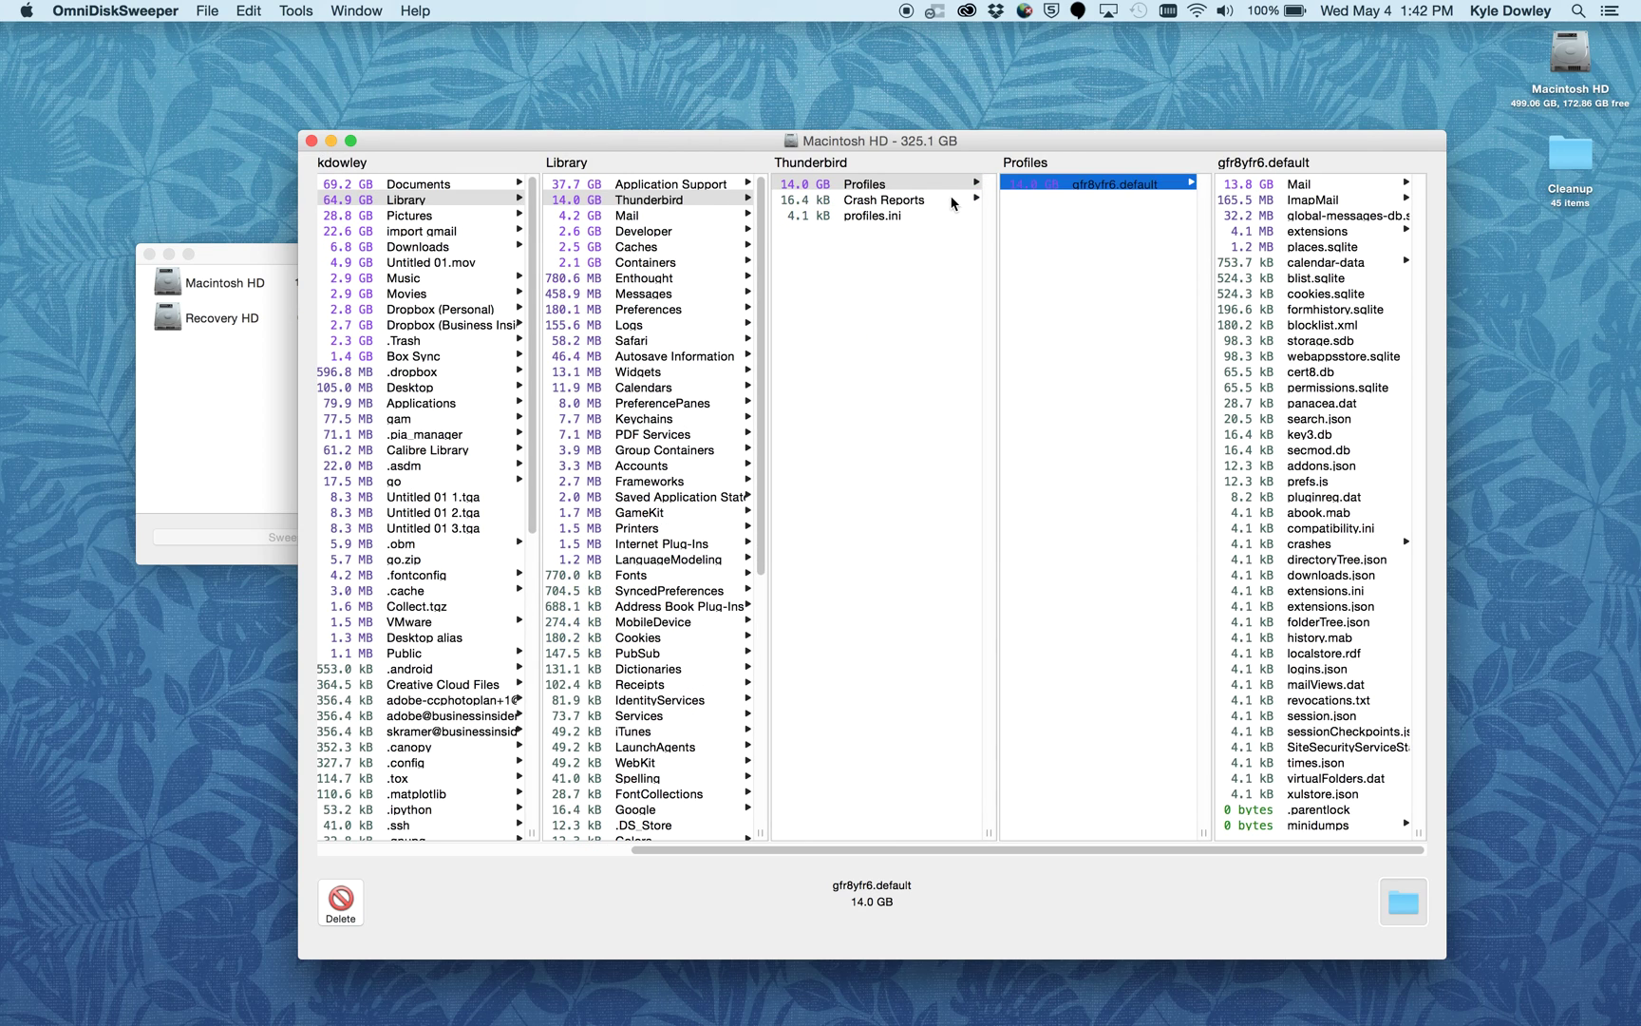
Step: Destroy the 13.8 GB Sydney.sbd folder in Mail > Local Folders, dropping Macintosh HD to 311.3 GB
left_click(1284, 185)
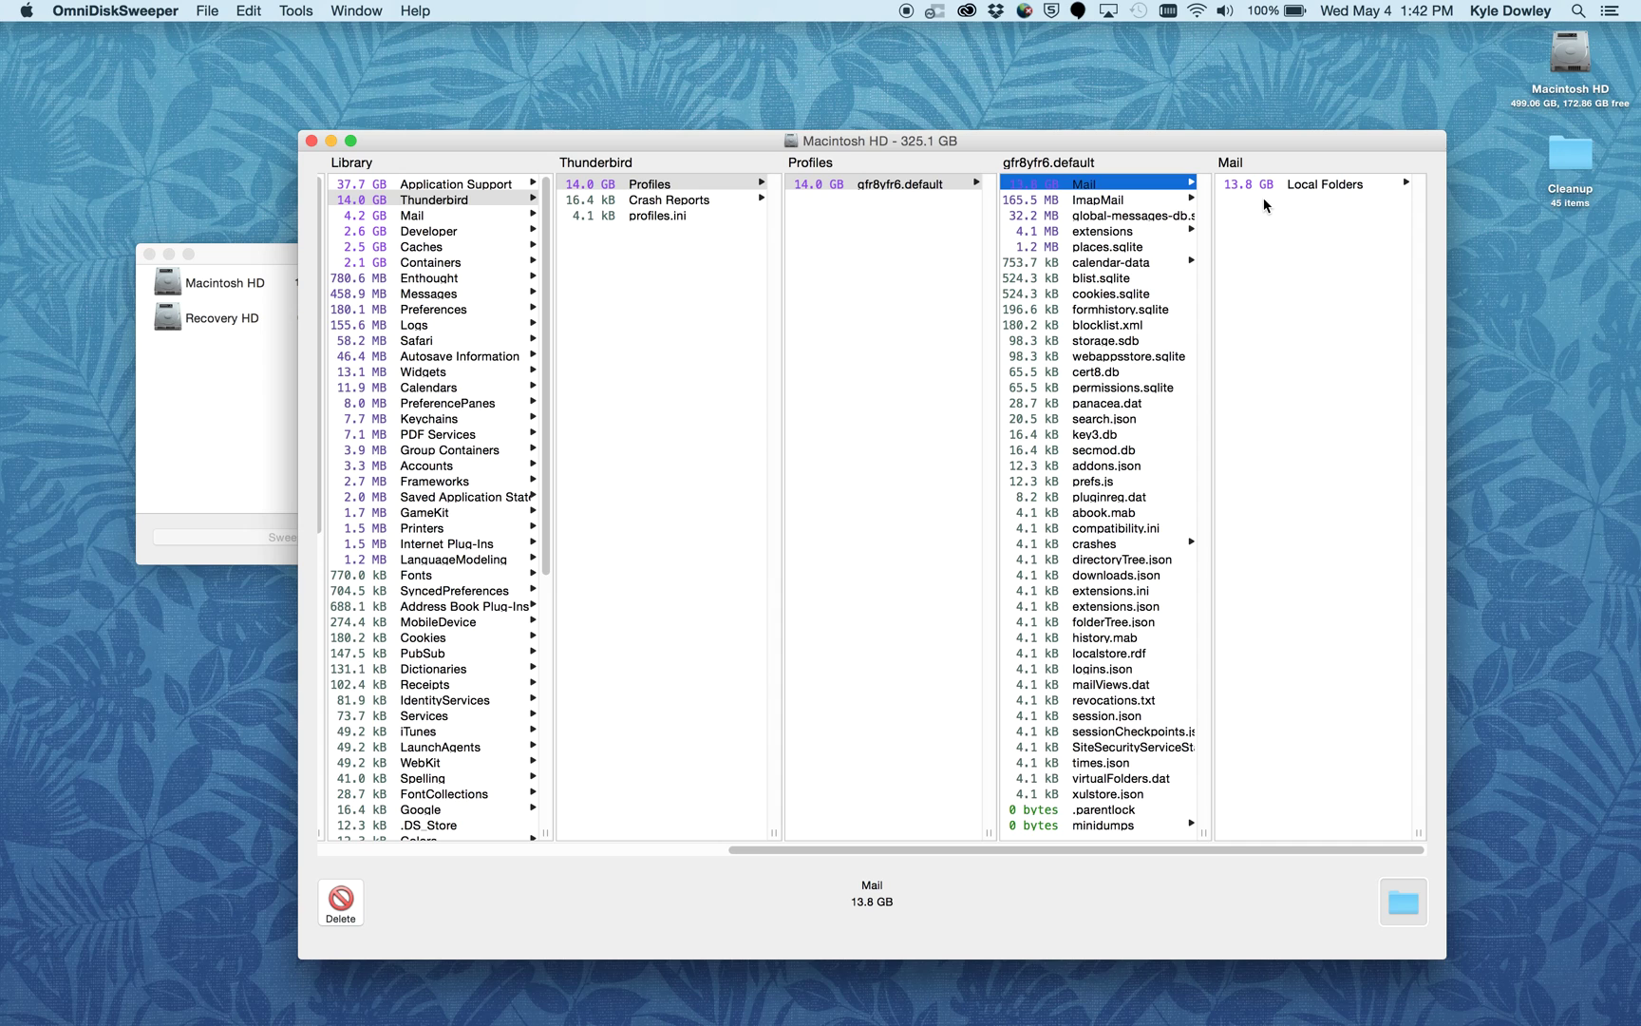
left_click(1281, 187)
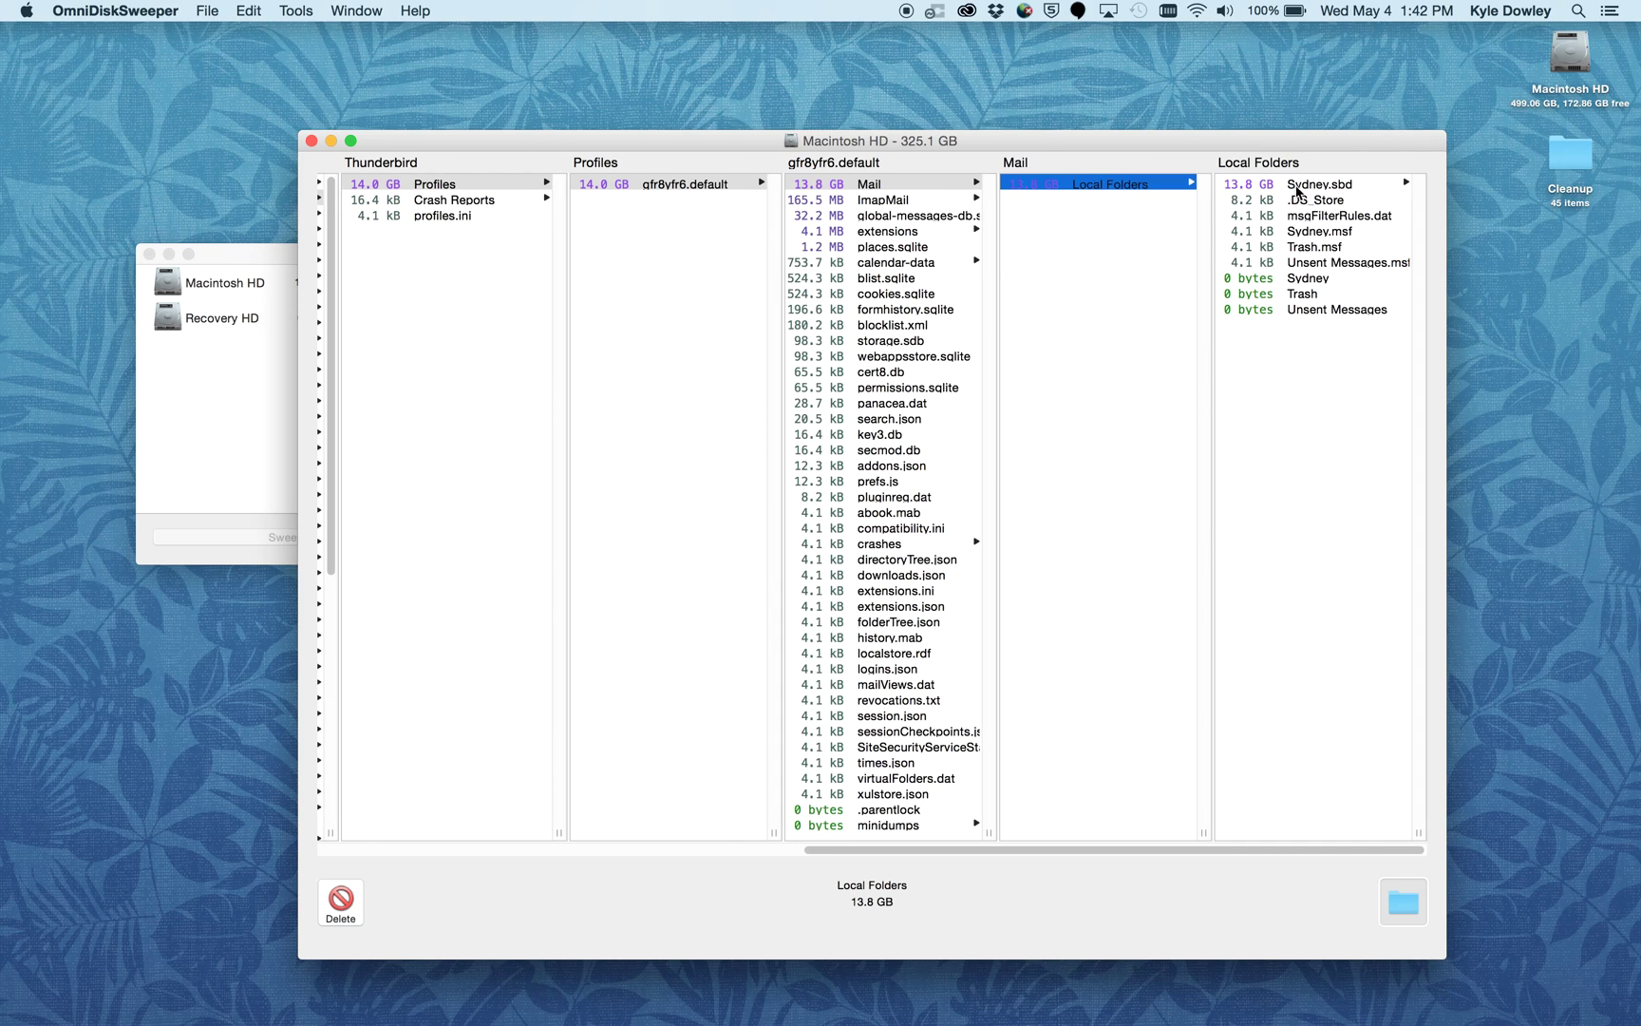
left_click(1300, 187)
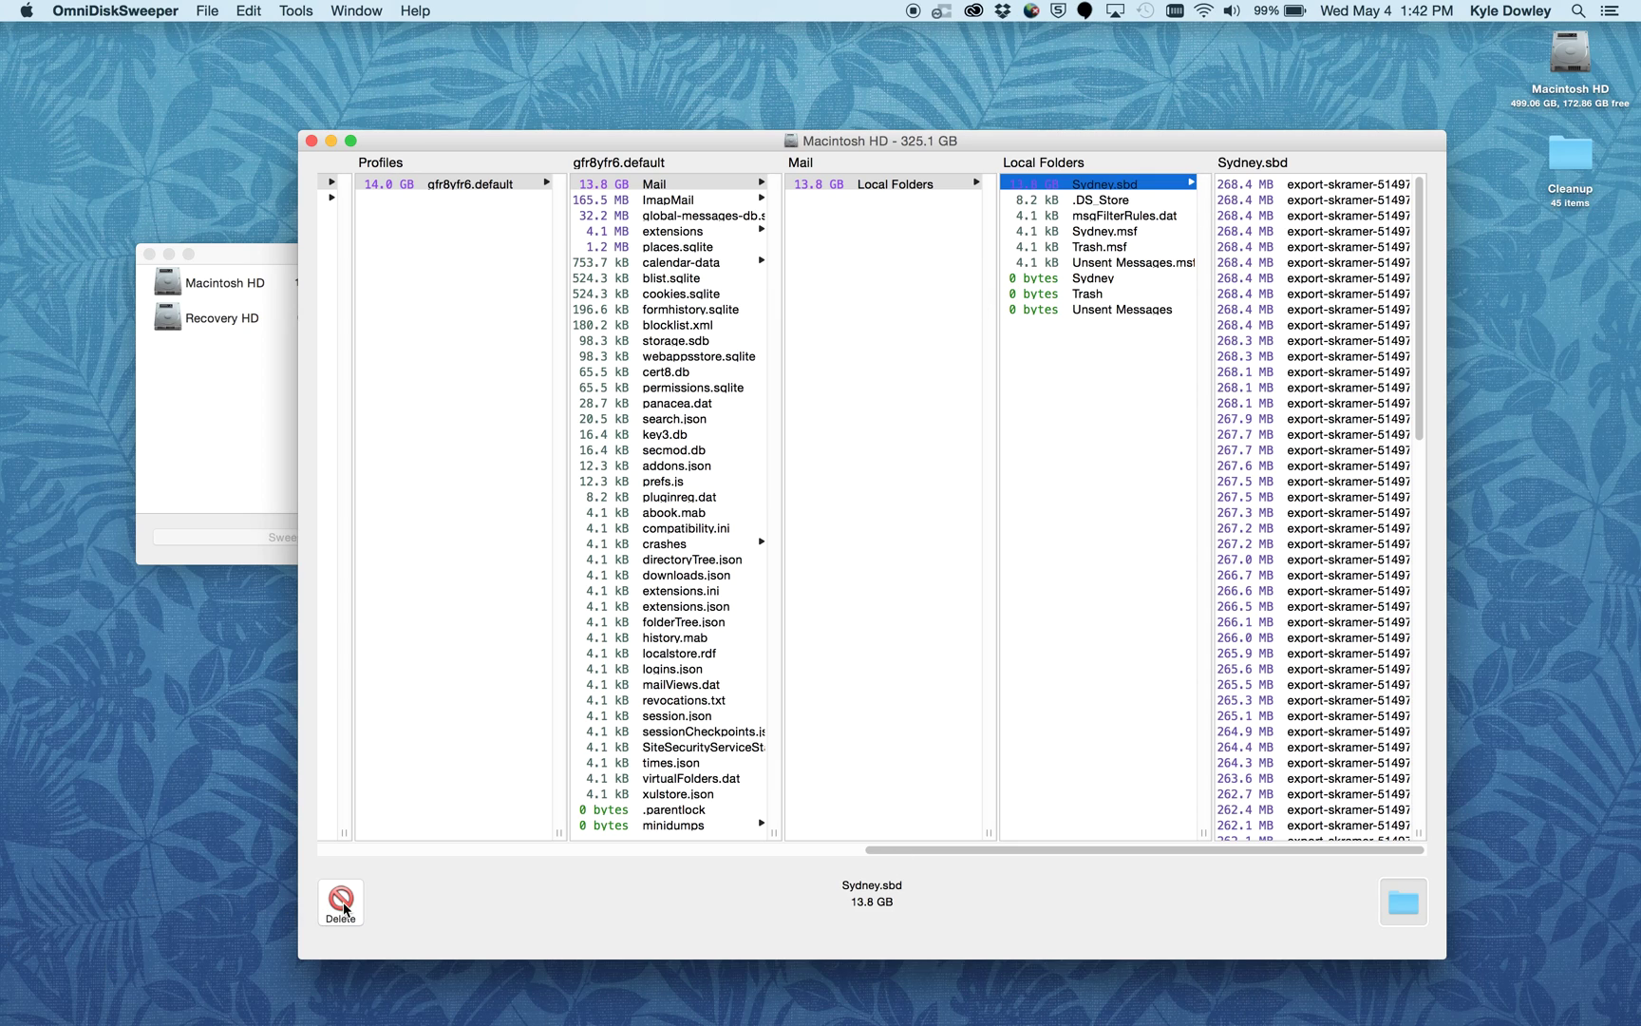
left_click(342, 905)
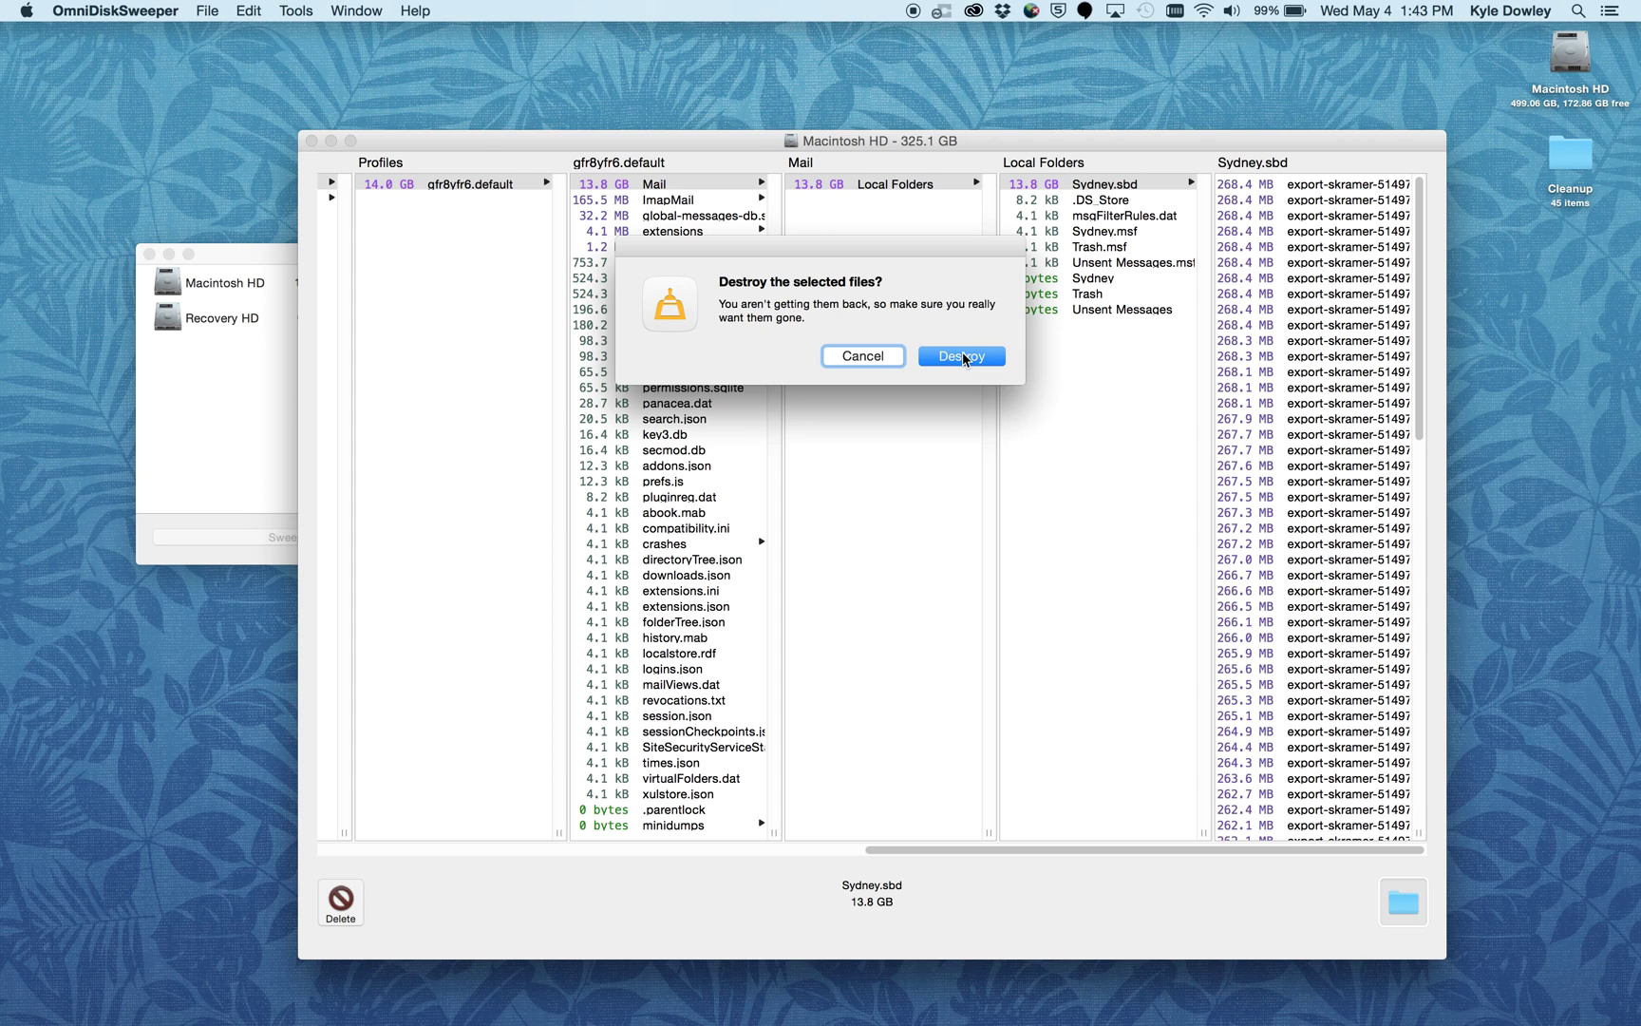
left_click(963, 356)
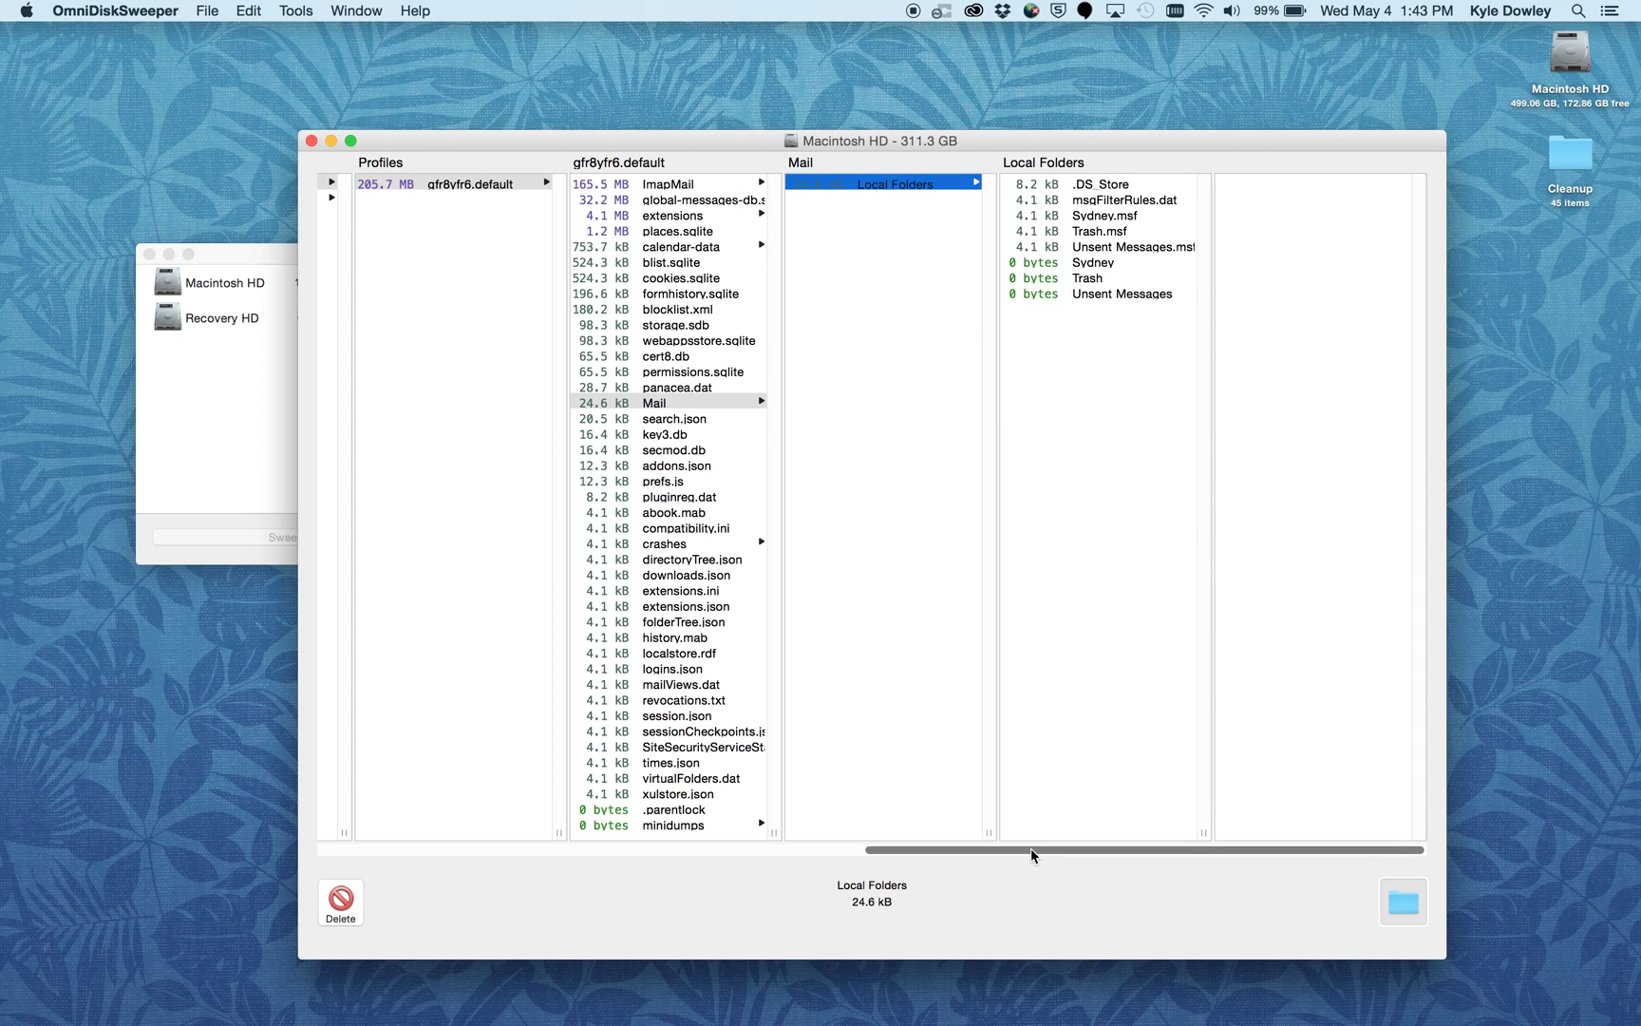
left_click_drag(1030, 847, 736, 848)
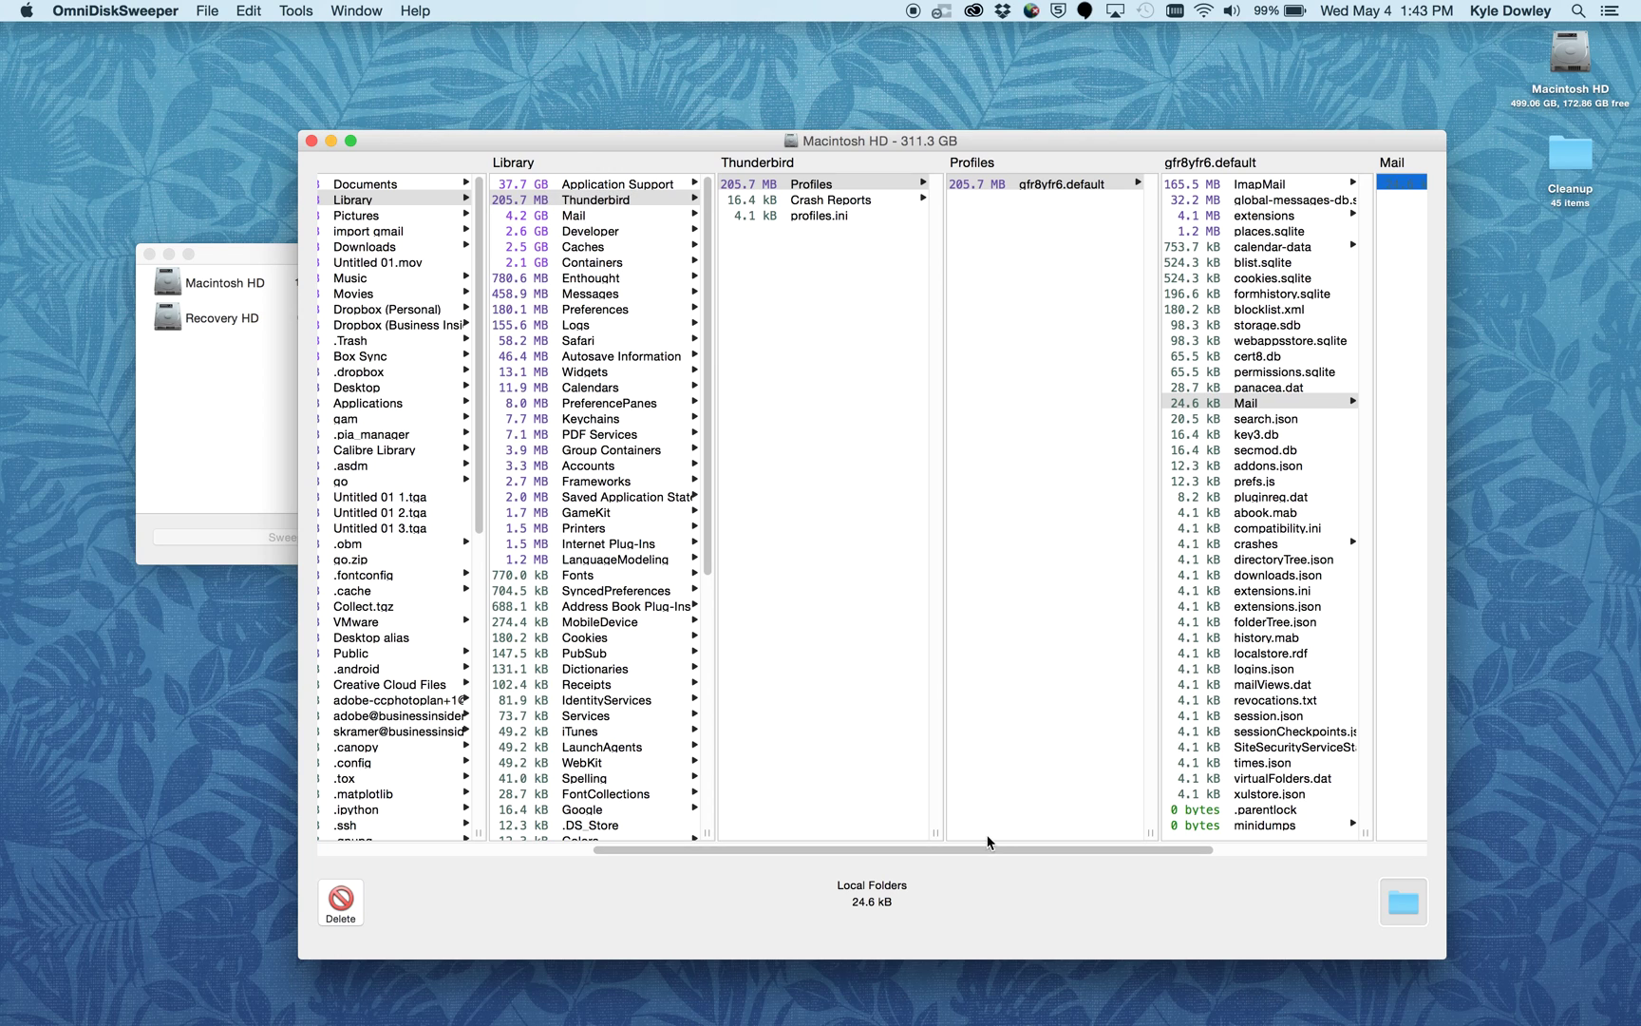
Step: Inspect Pictures and its 19.6 GB iPhoto library, then list the 6.8 GB Downloads folder
left_click_drag(988, 845, 758, 848)
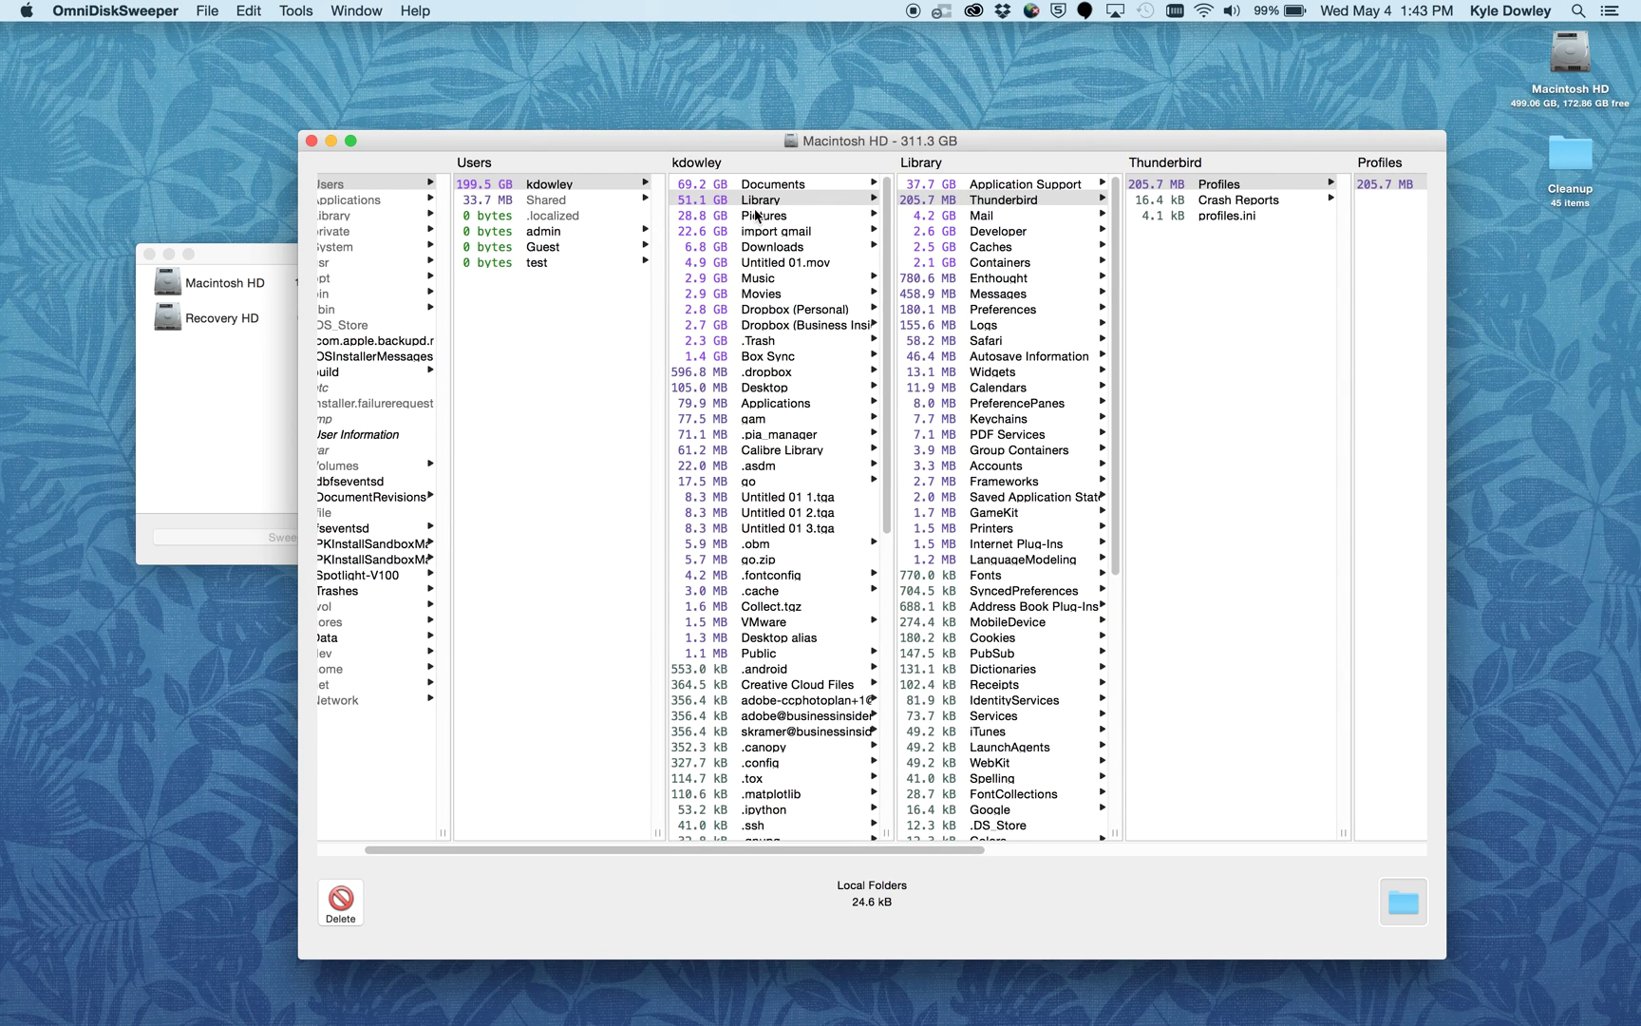
left_click(758, 216)
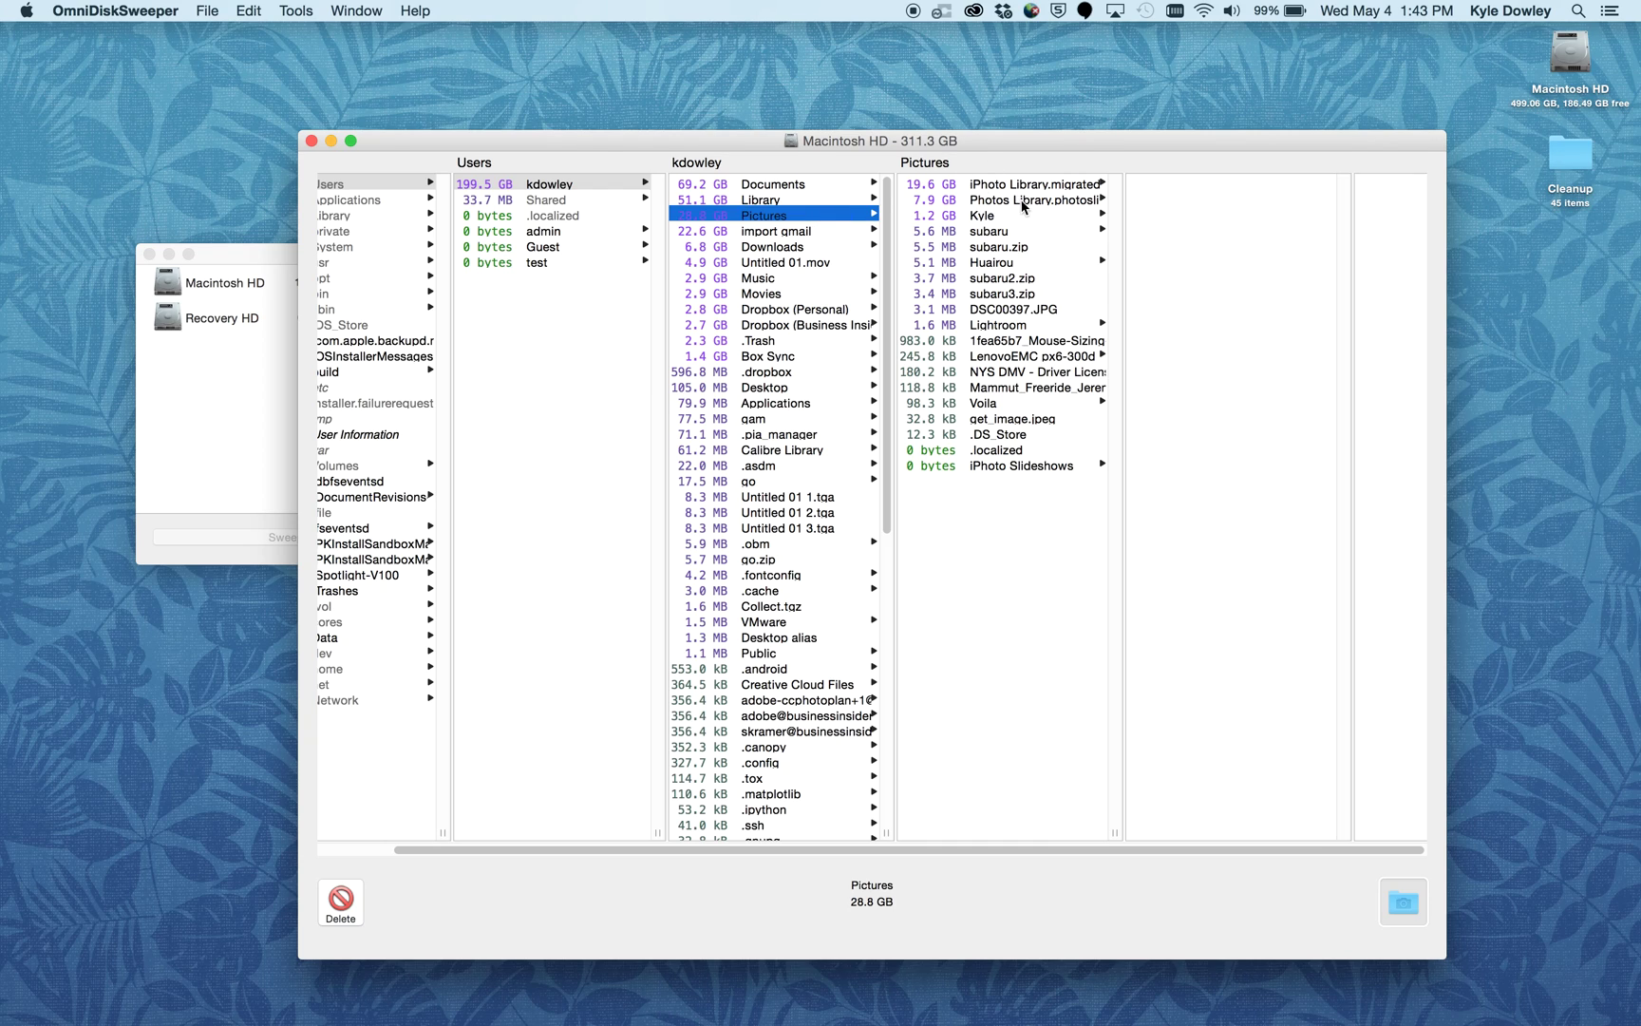
left_click(1014, 188)
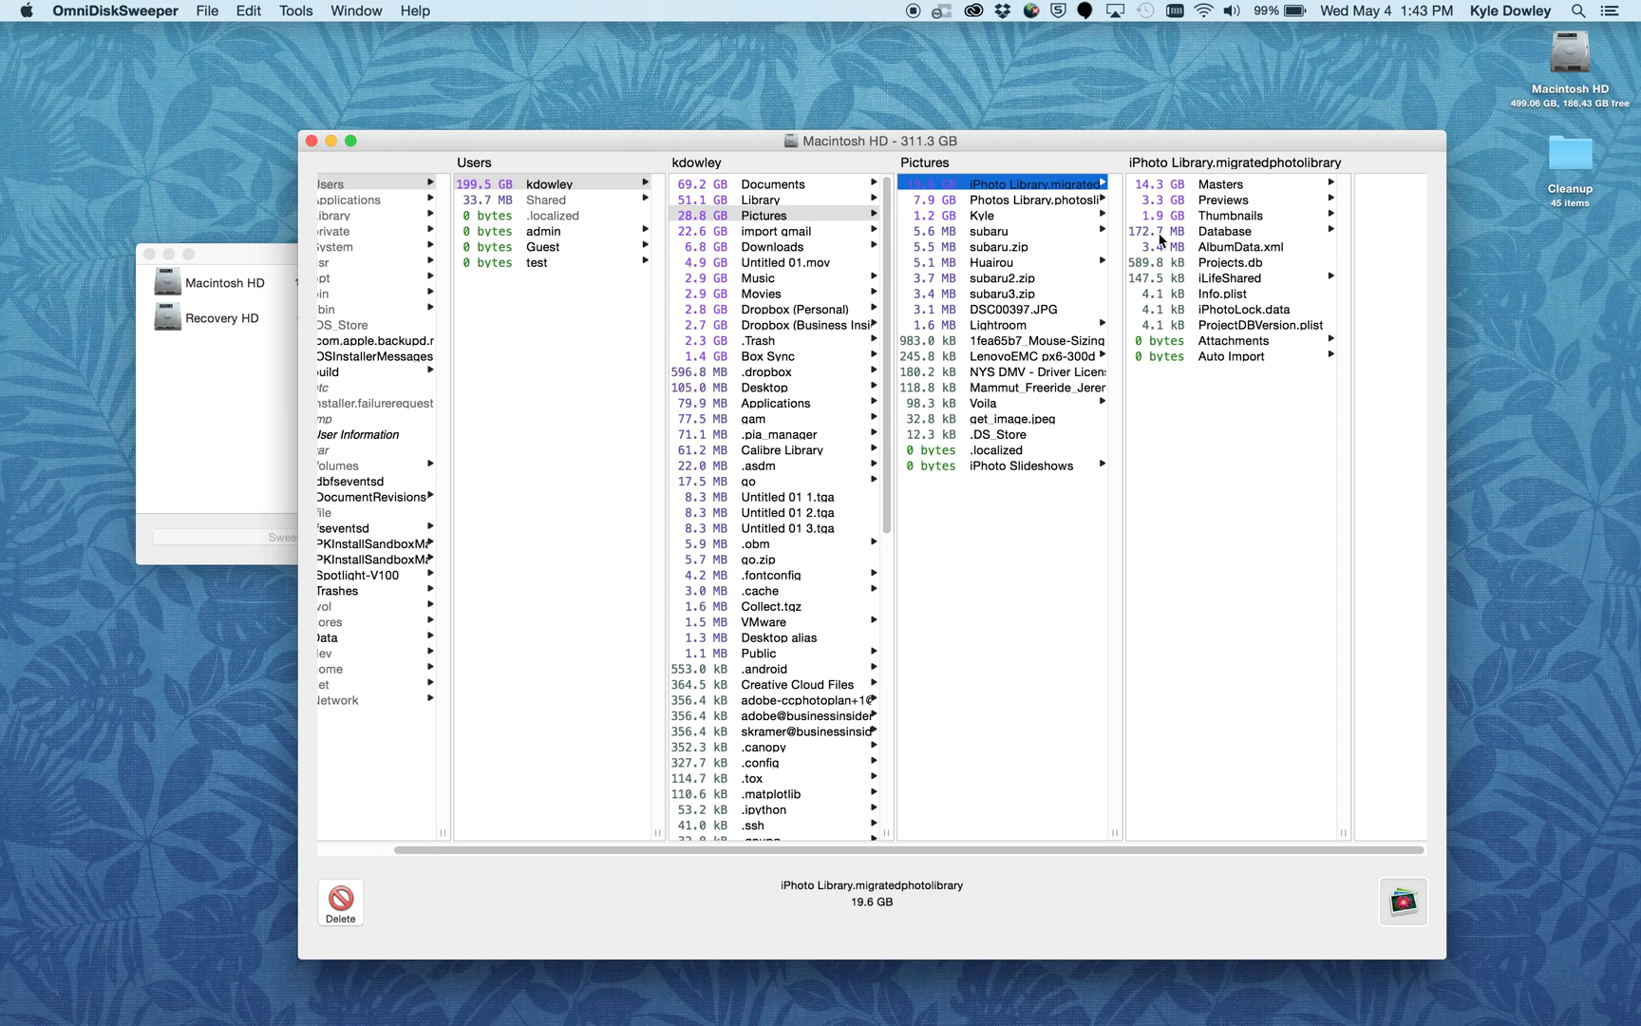
left_click(777, 249)
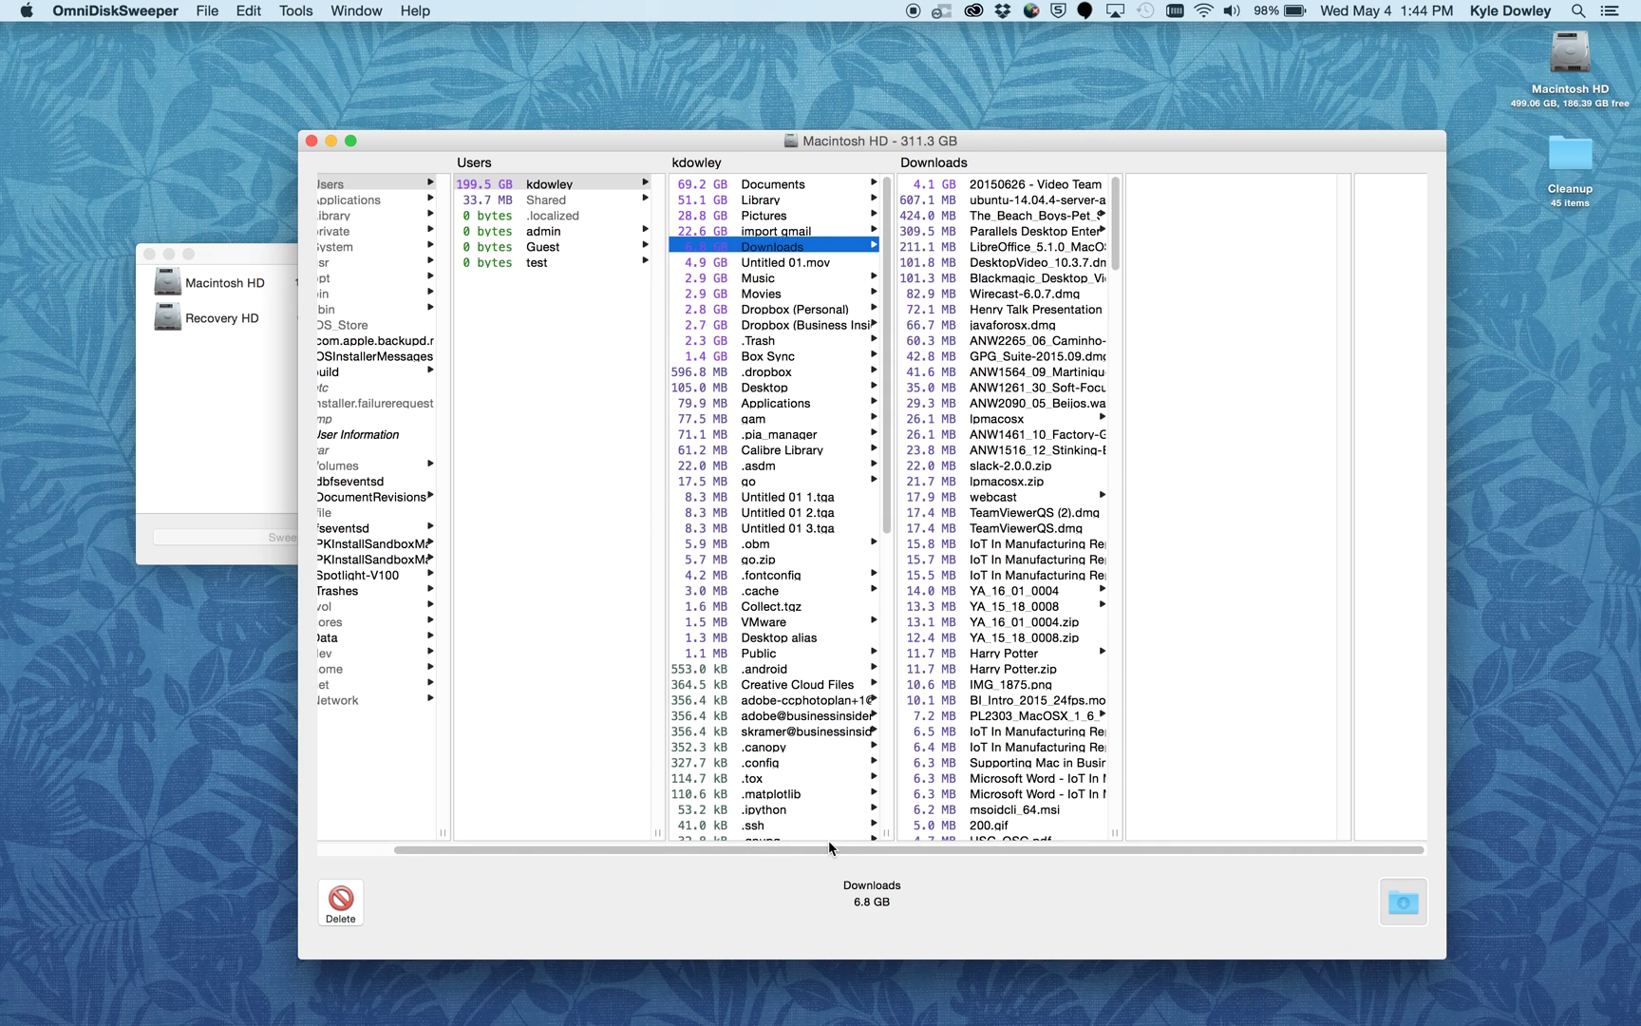
Step: Scroll the browser fully left to reveal the root / column
left_click_drag(821, 850, 692, 847)
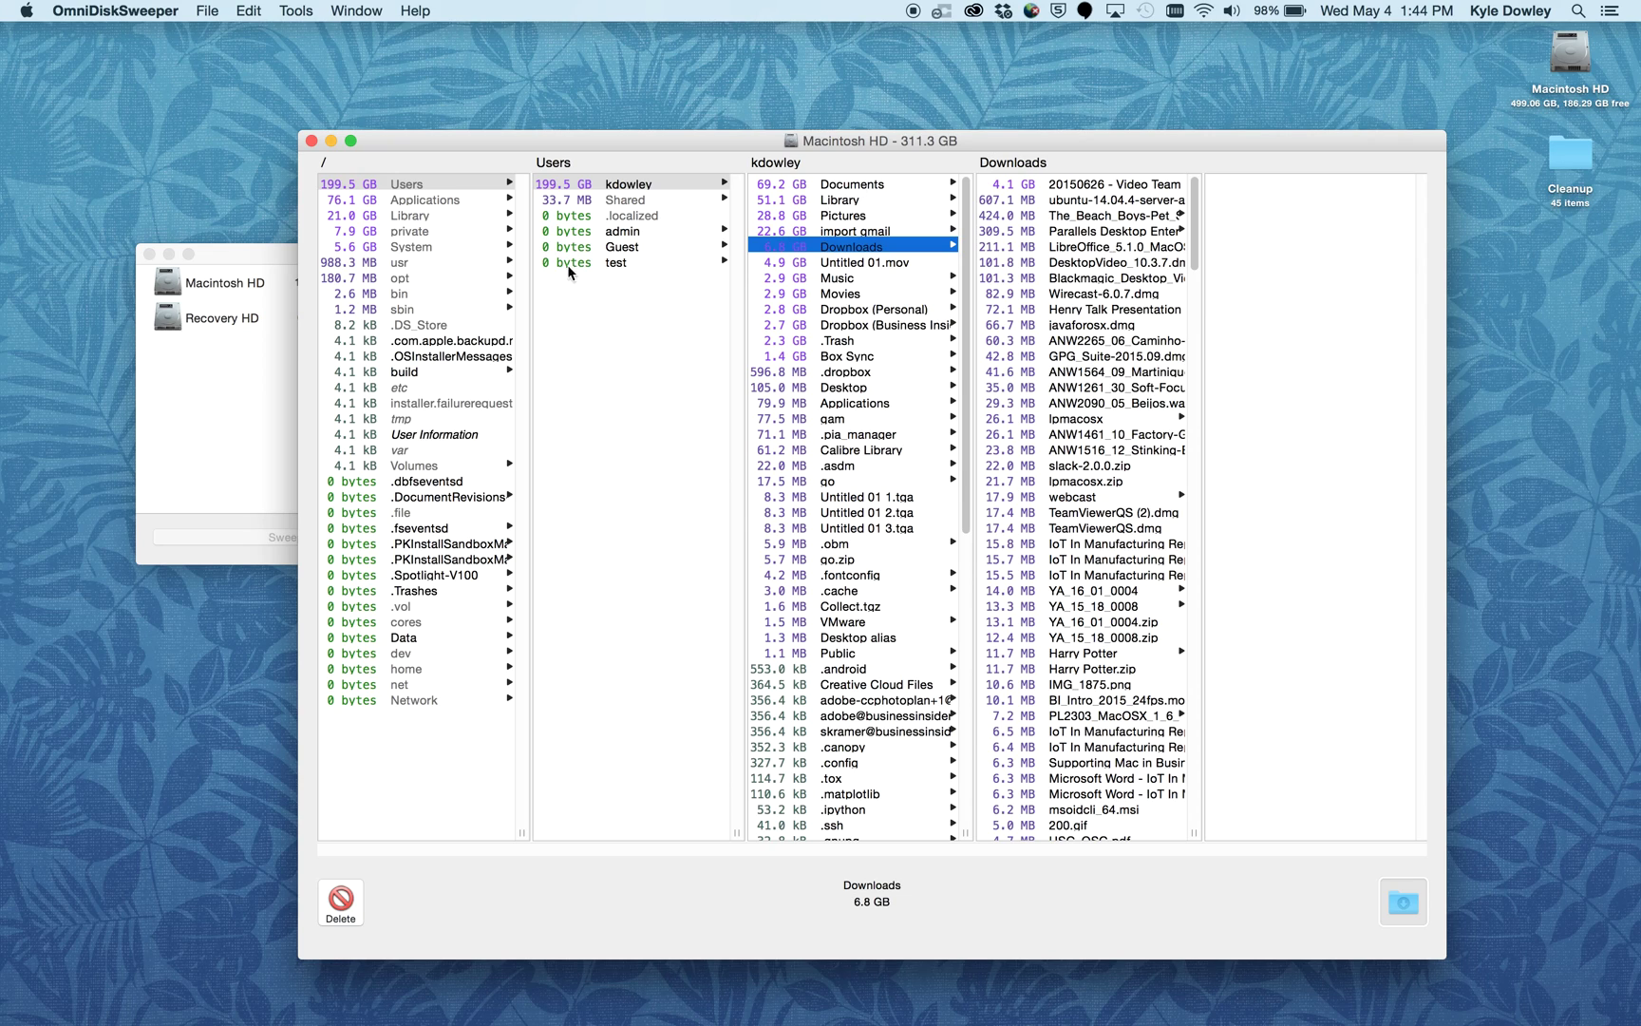
Step: Compare the top-level System and private folders and list System's Library subfolders
left_click(445, 246)
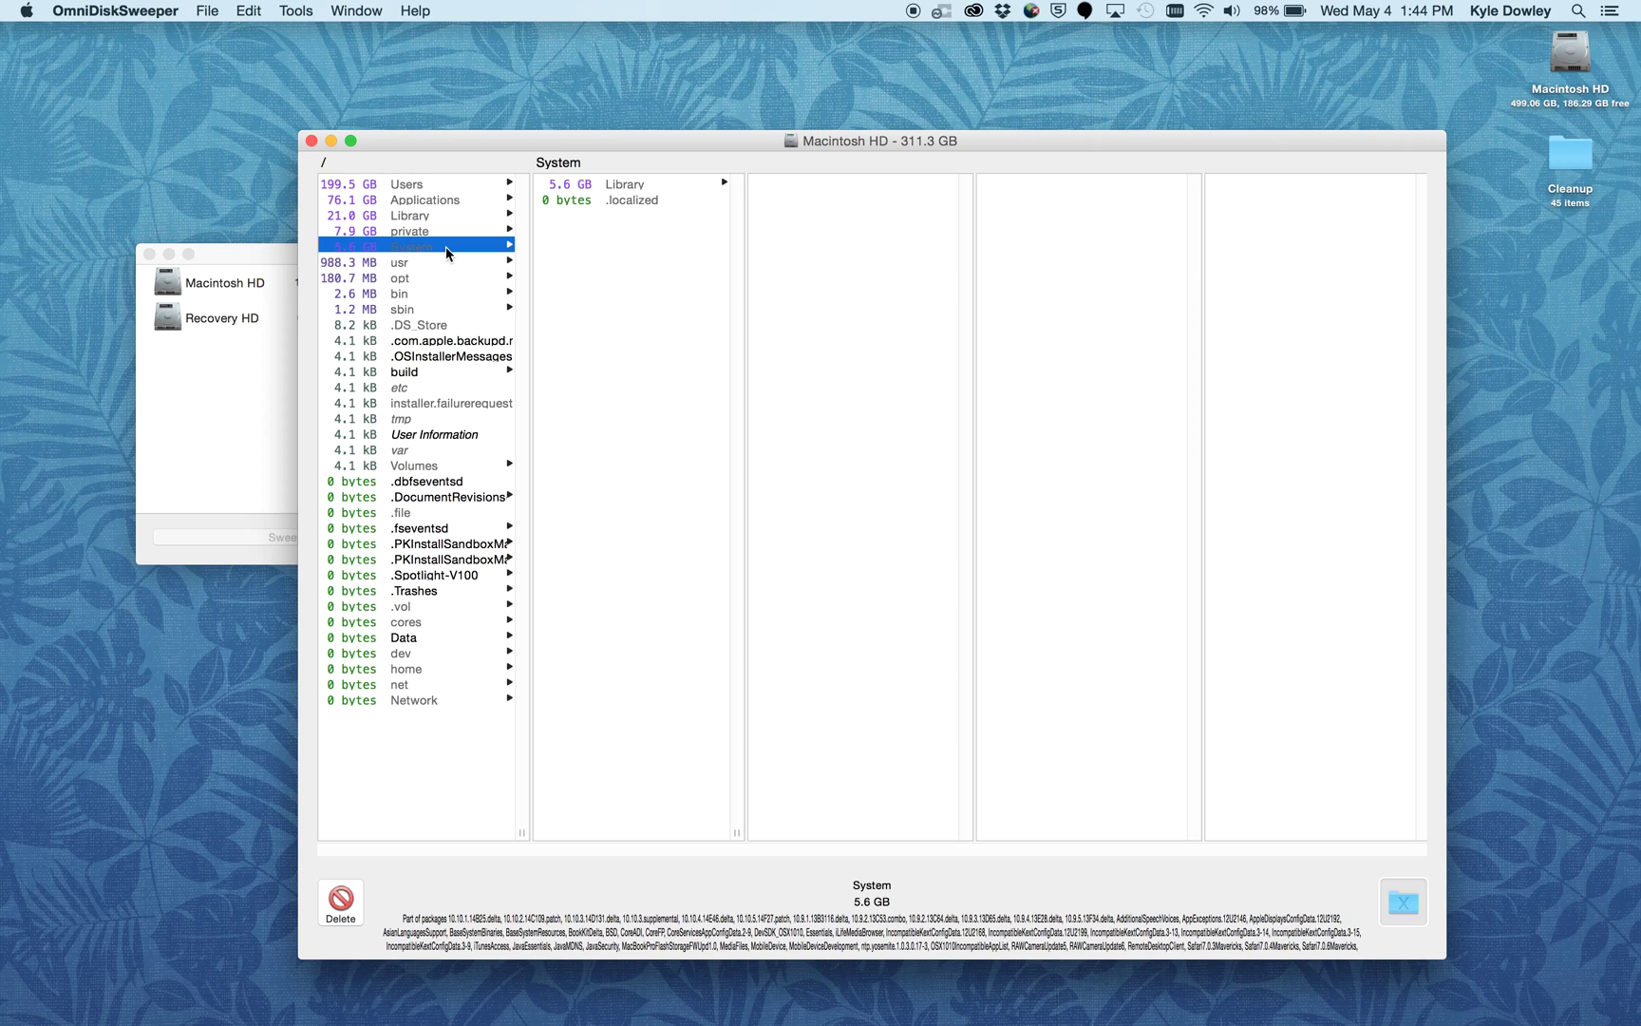
left_click(452, 235)
left_click(451, 245)
left_click(451, 237)
left_click(451, 243)
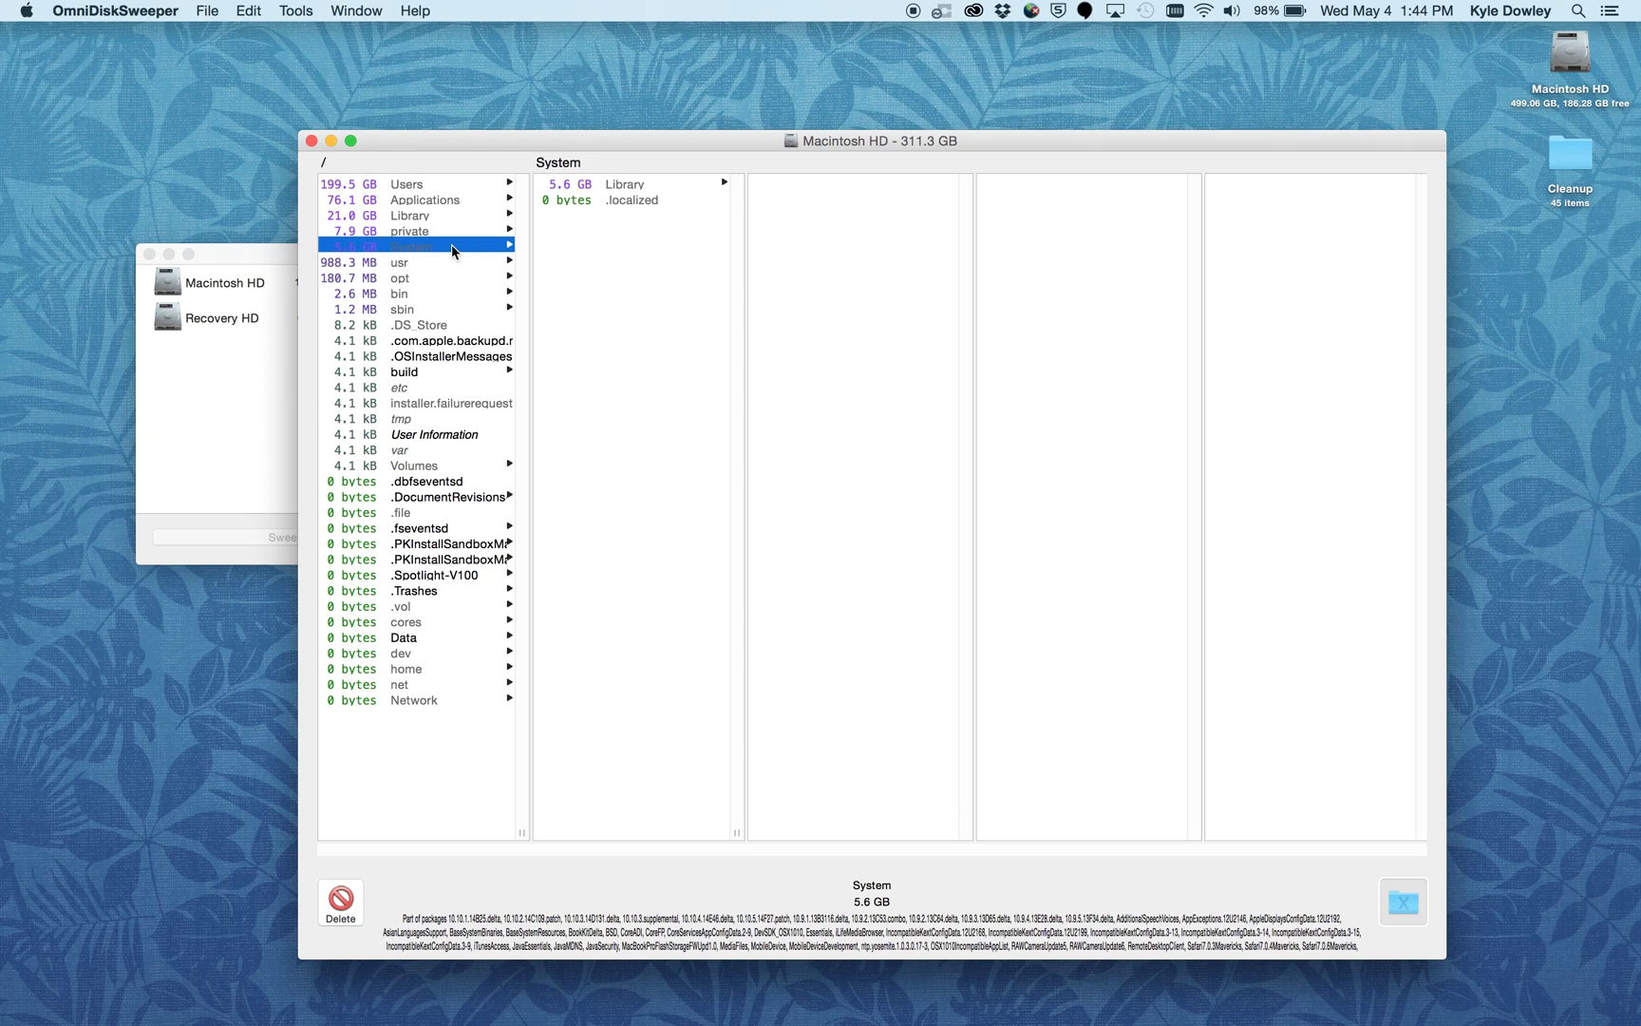
left_click(586, 183)
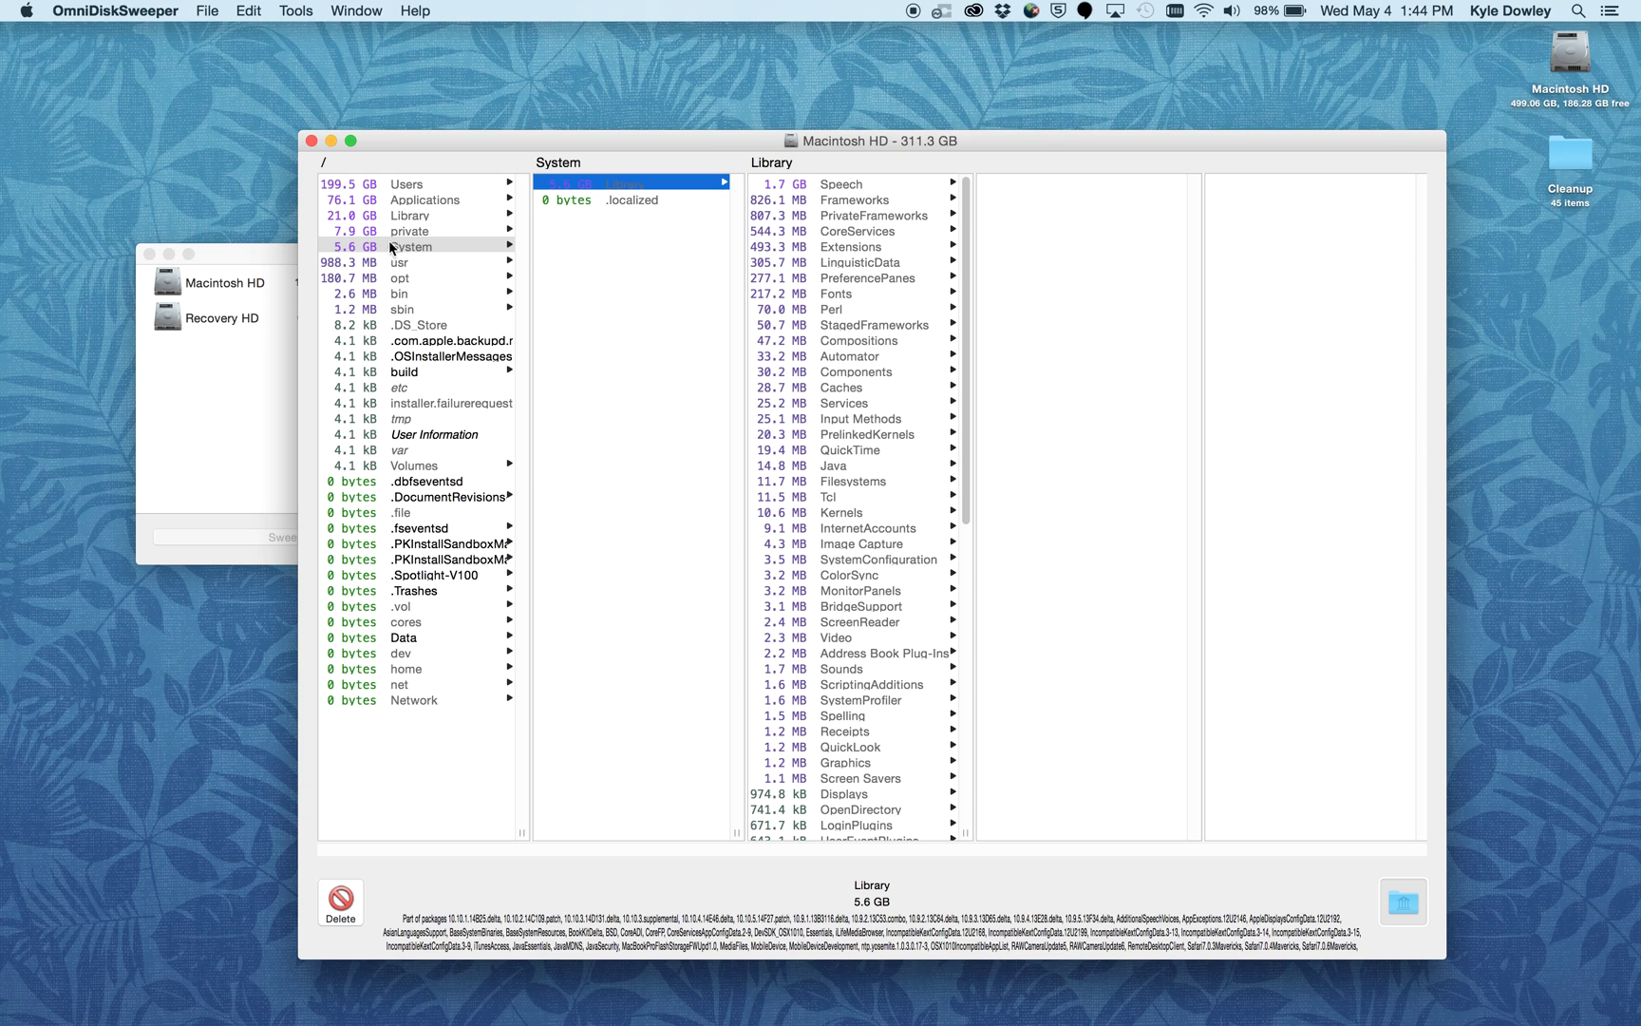
Step: Check Applications, then return to the 199.5 GB Users folder listing
left_click(412, 185)
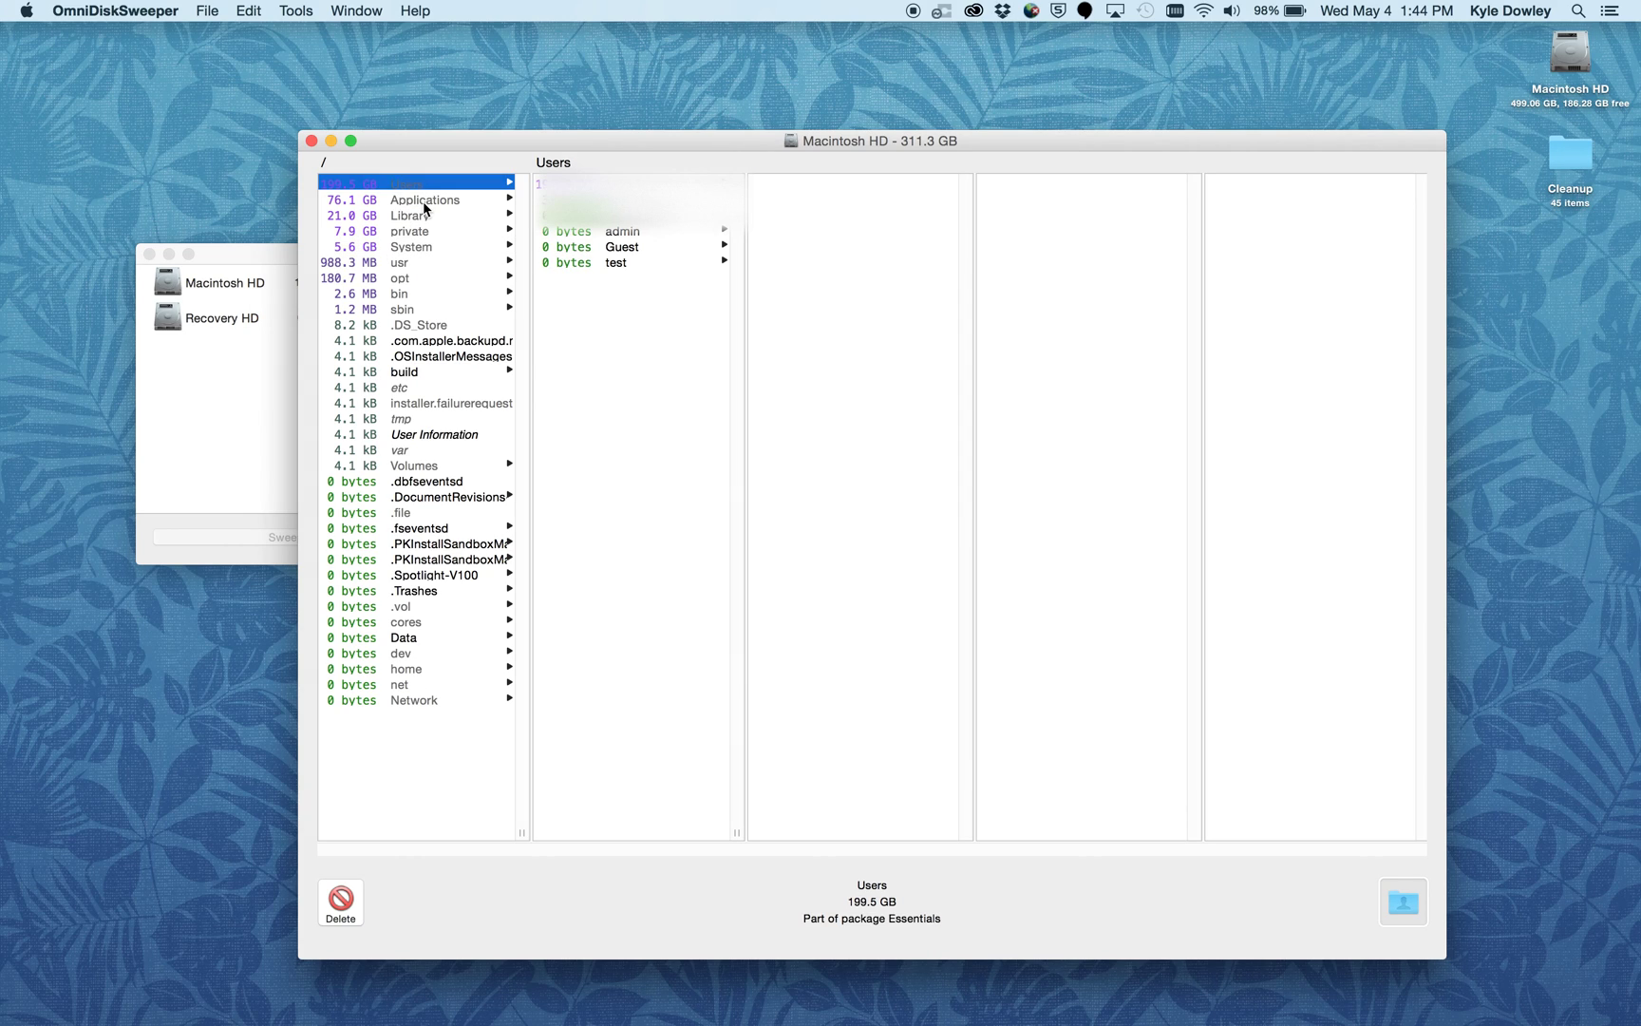
left_click(423, 202)
left_click(425, 186)
left_click_drag(726, 133, 723, 145)
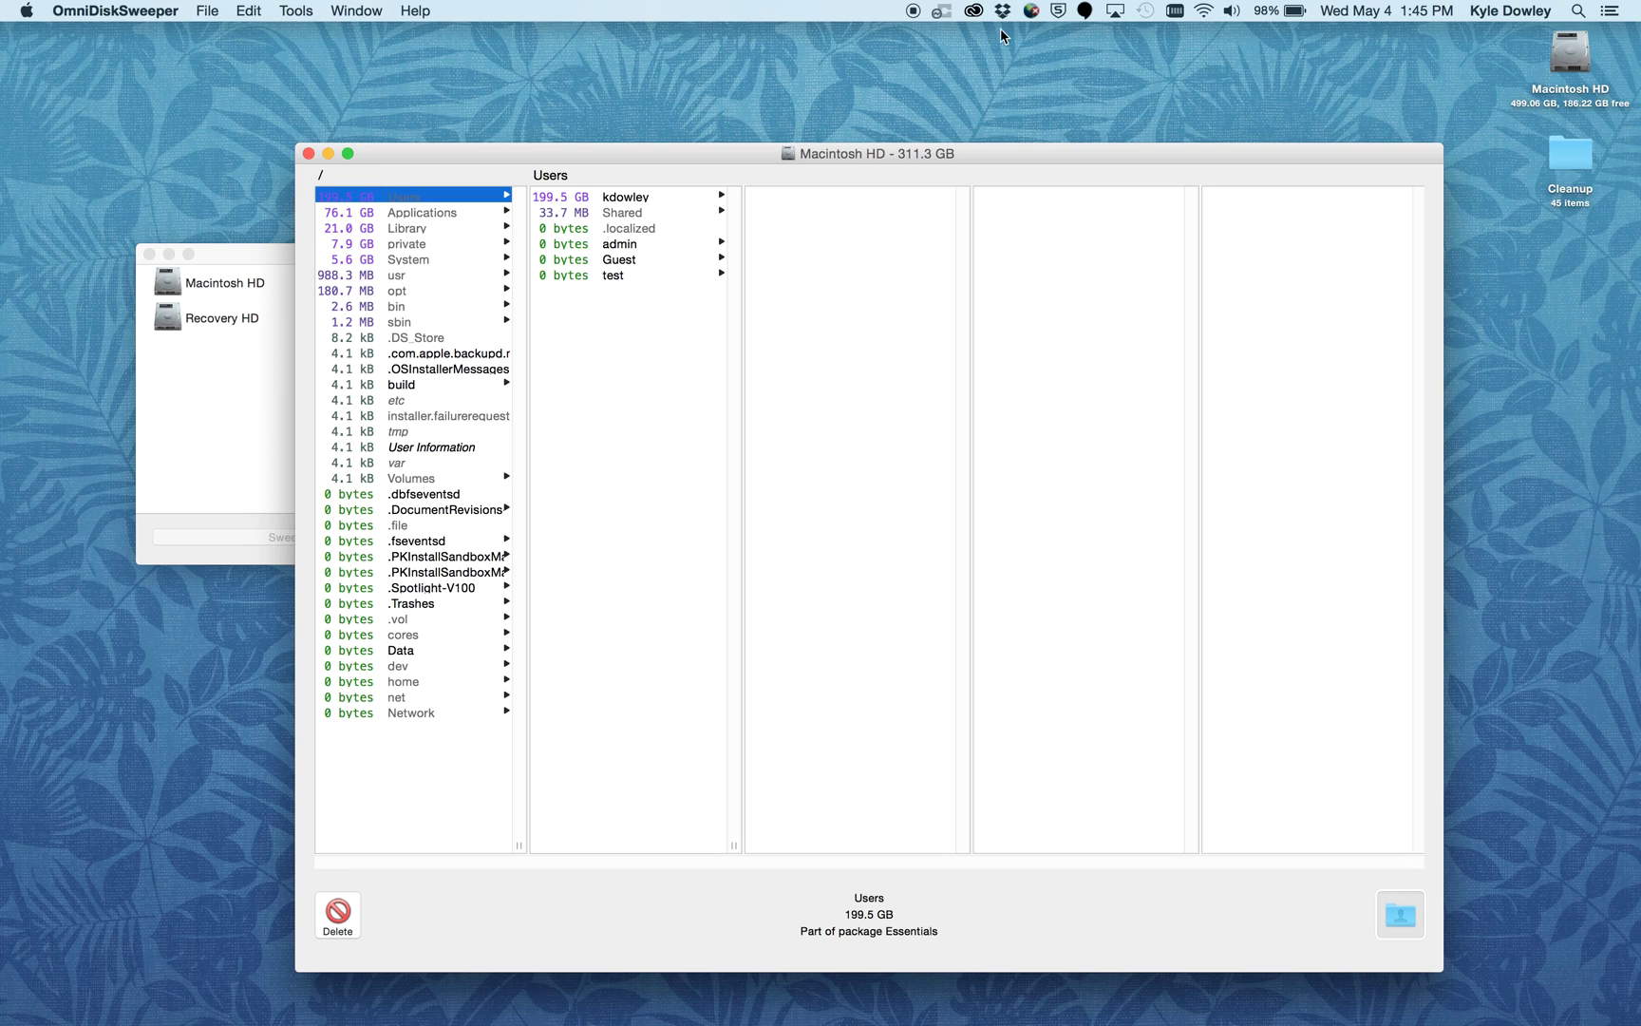
Step: Open Dropbox Preferences from the menu-bar icon's gear menu
mouse_move(1005, 14)
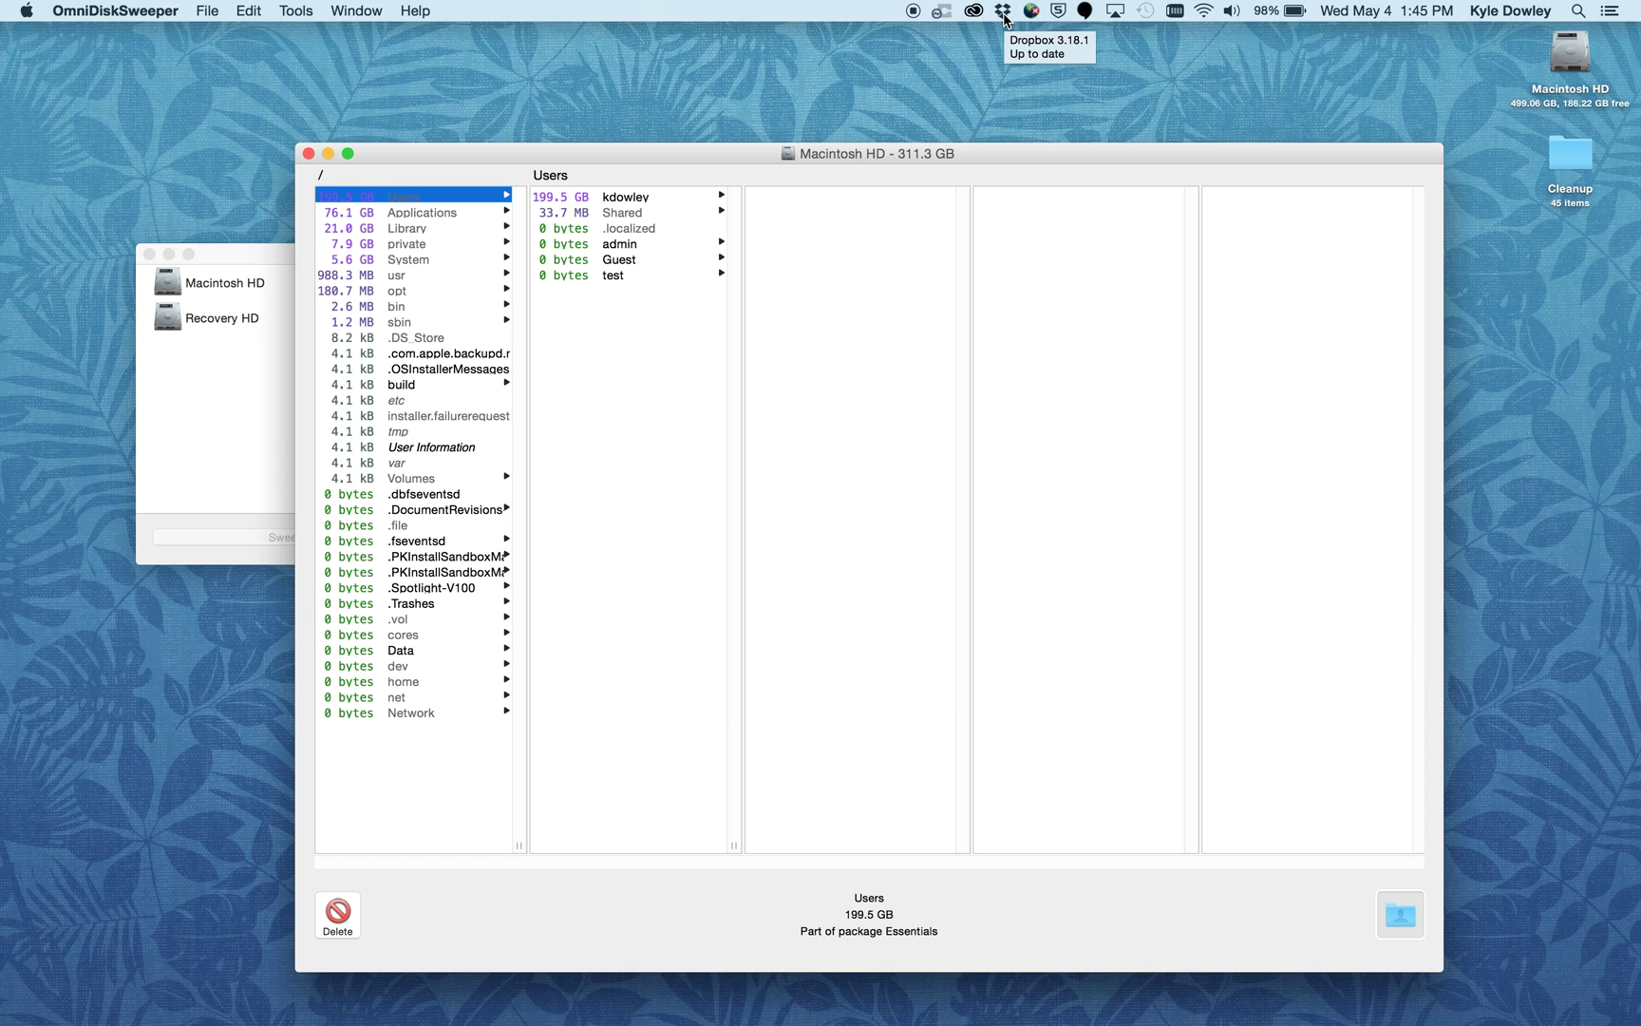
left_click(1005, 16)
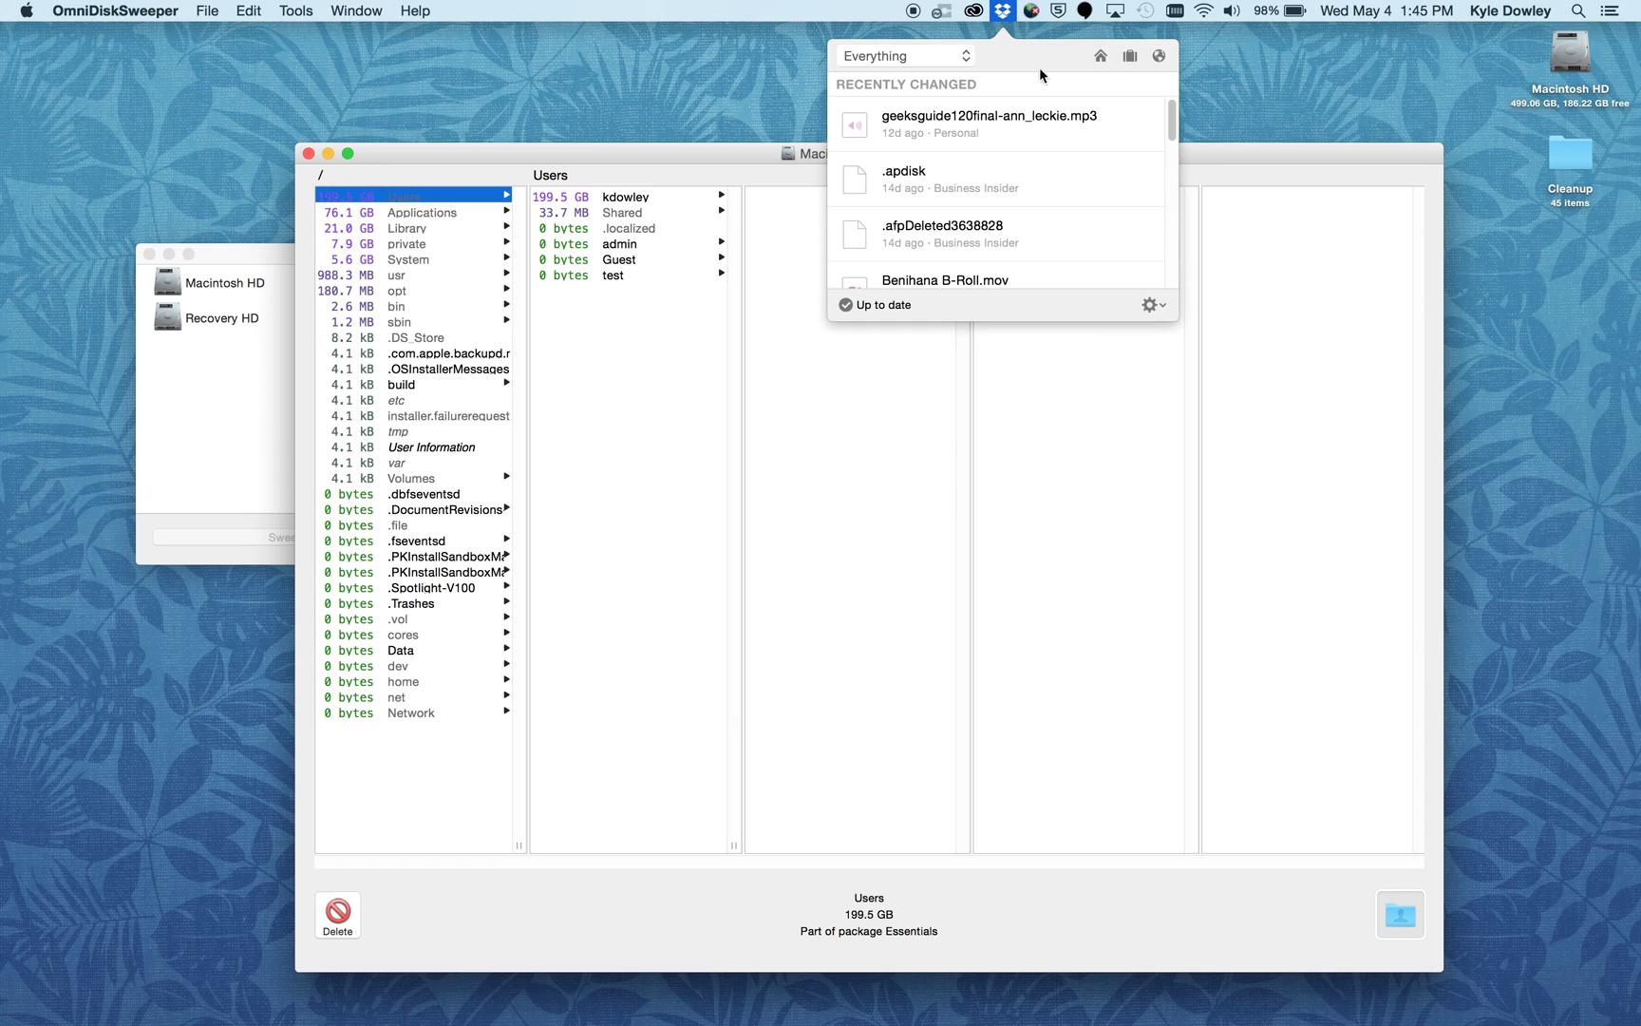
left_click(1151, 305)
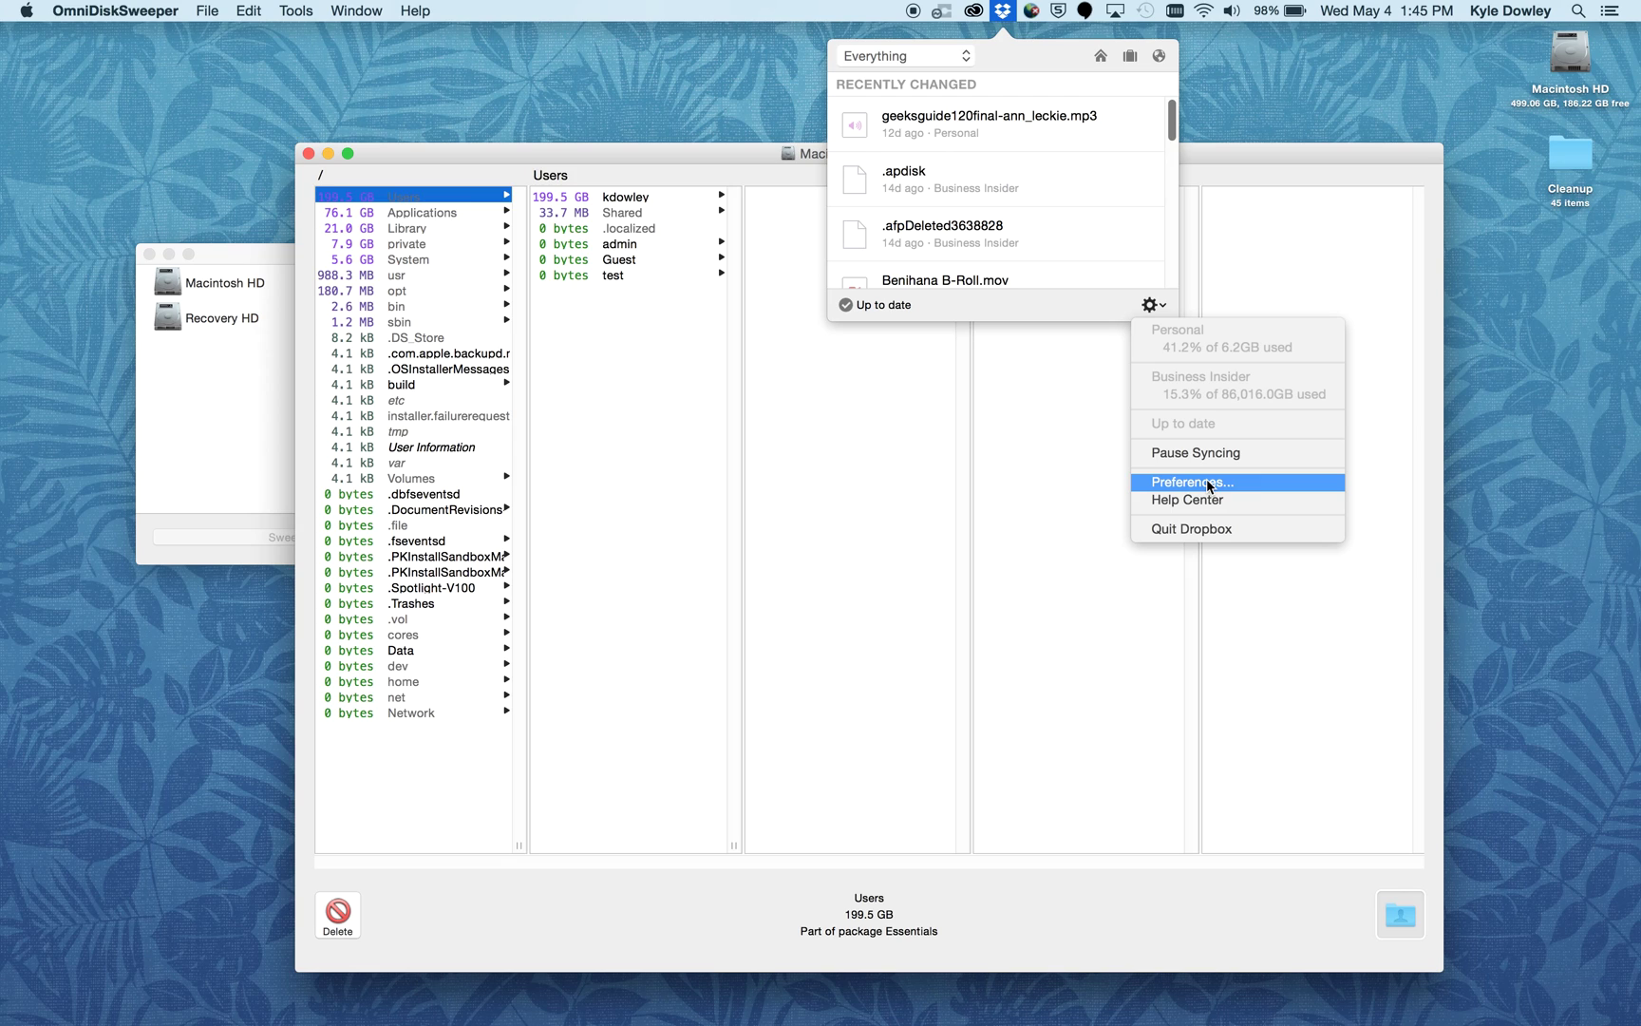
left_click(1178, 485)
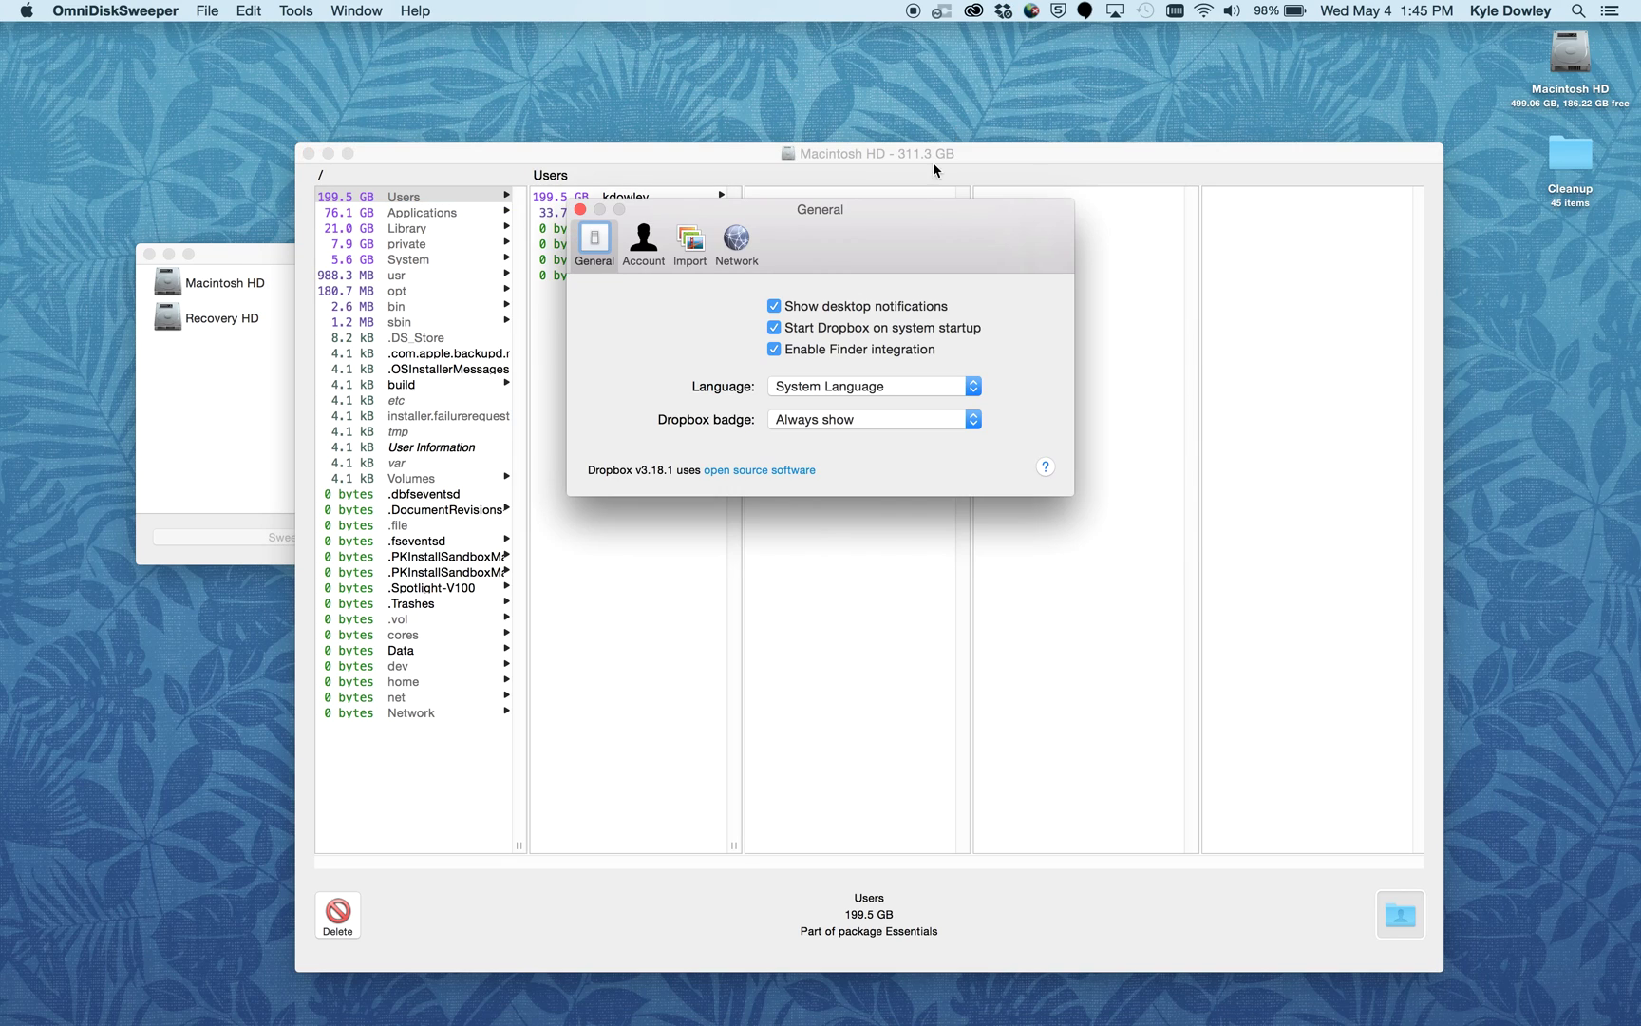
Step: Open Selective Sync for the Business Insider account and expand the Video Archive folder
left_click(645, 244)
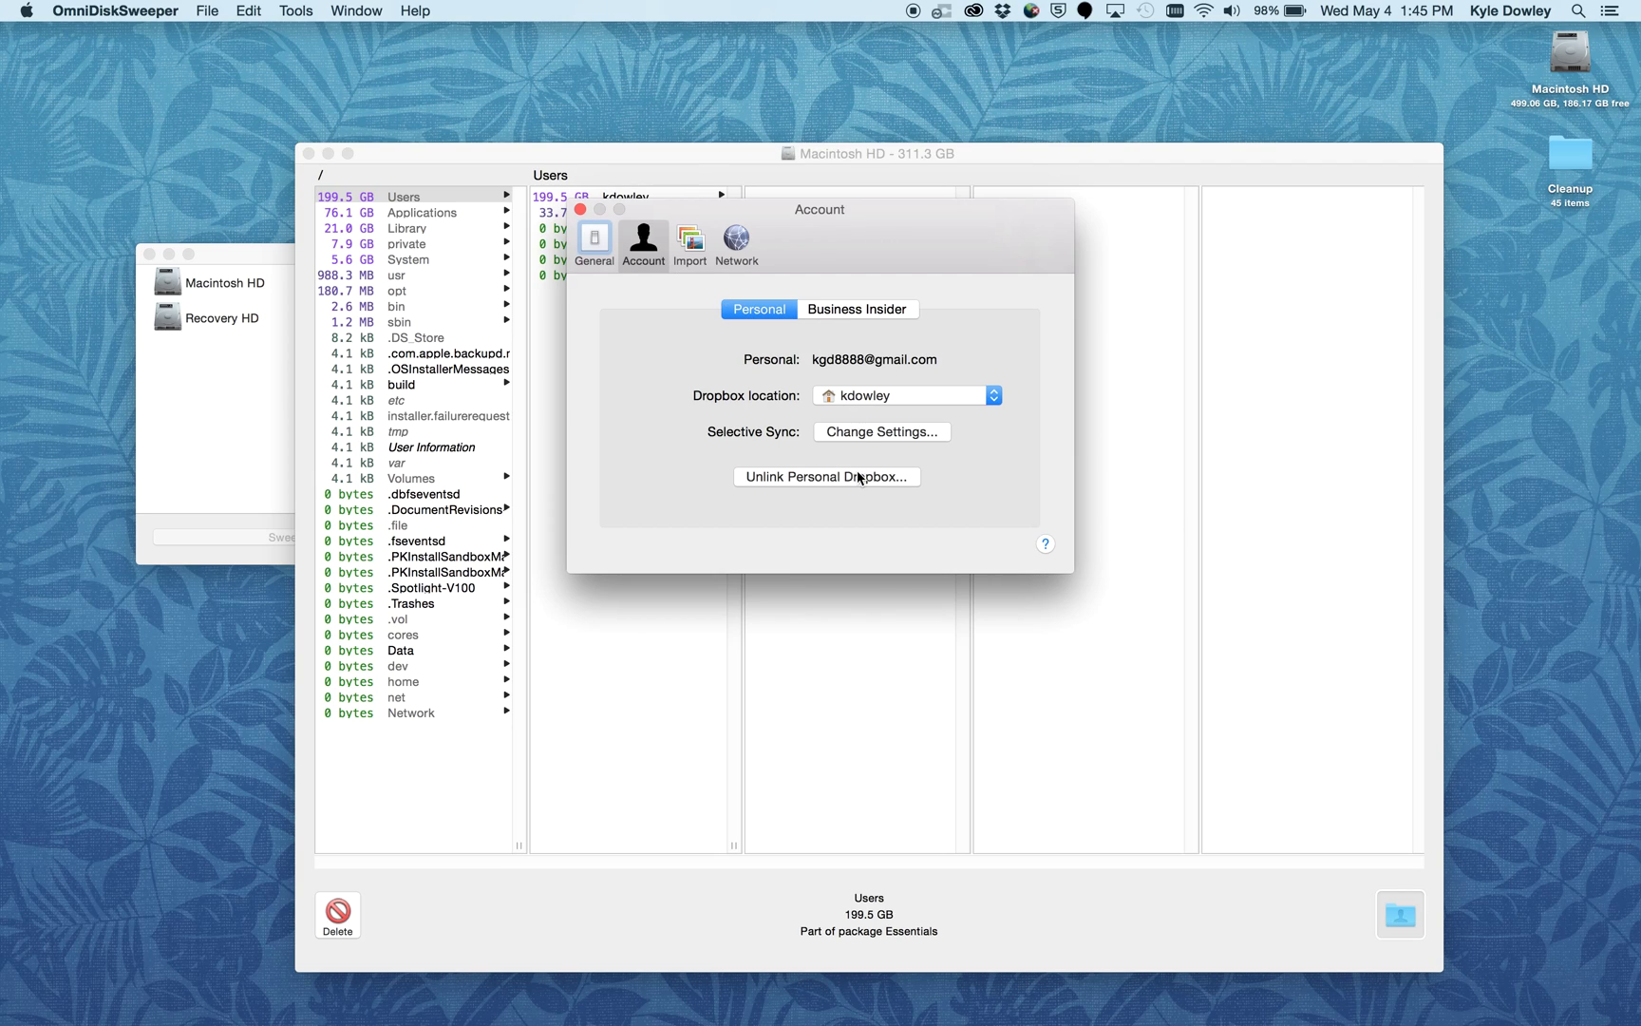
left_click(857, 310)
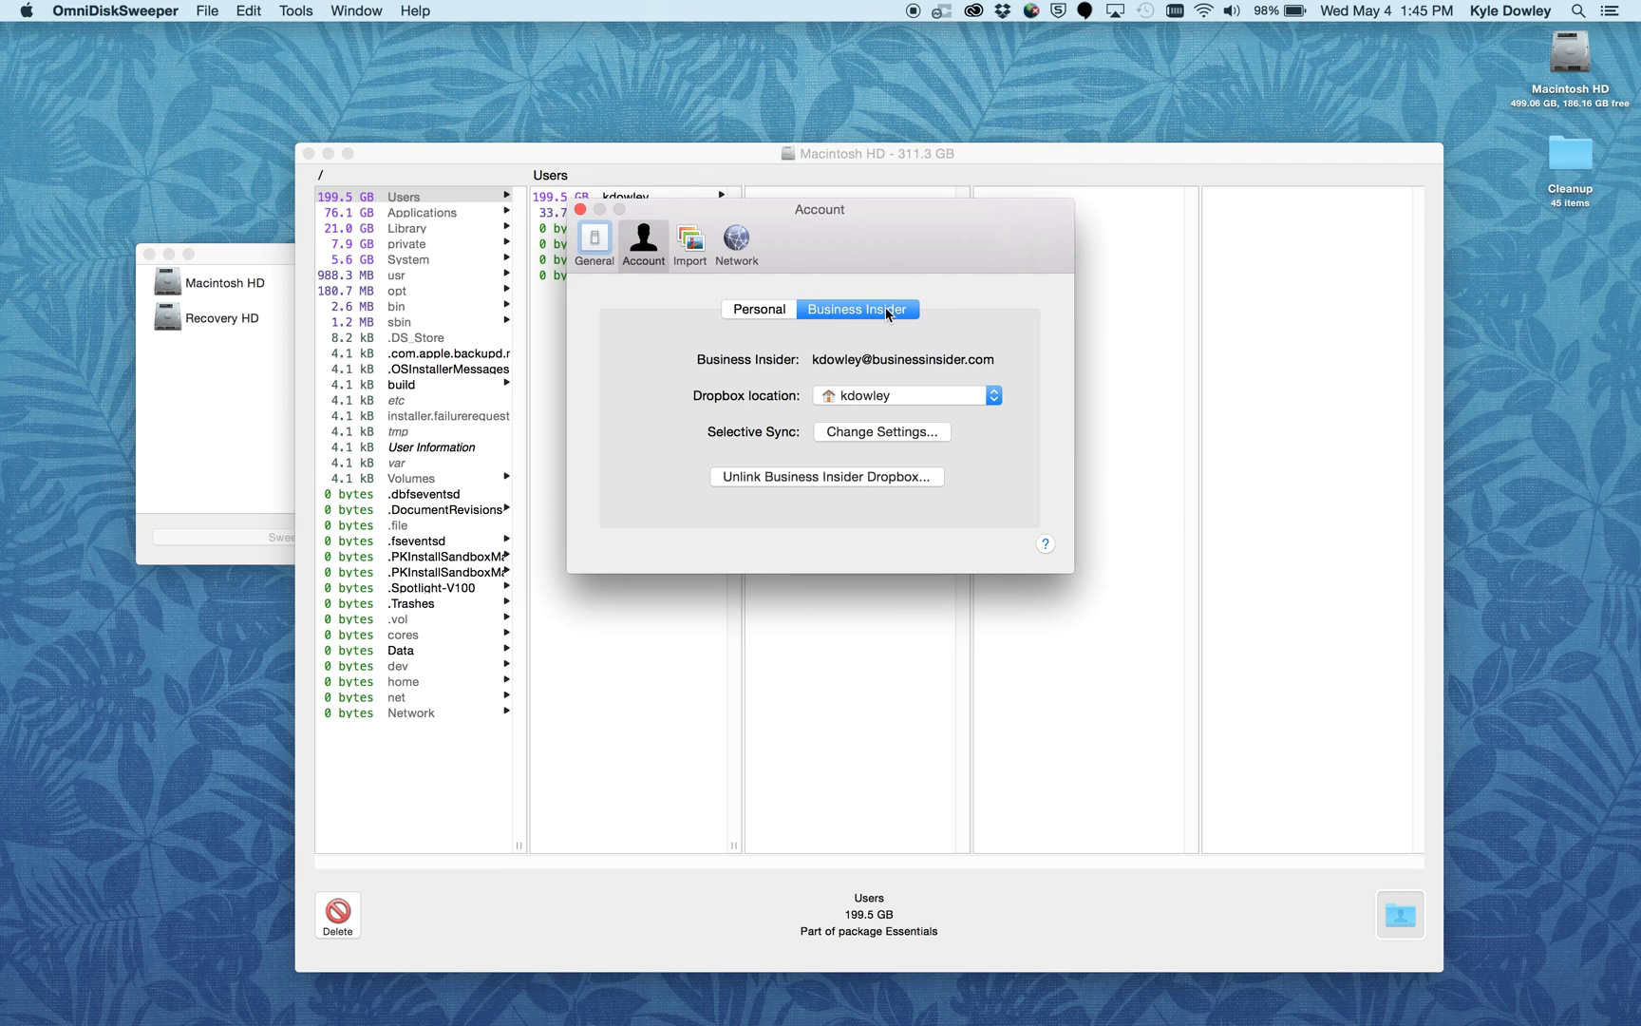
left_click(848, 432)
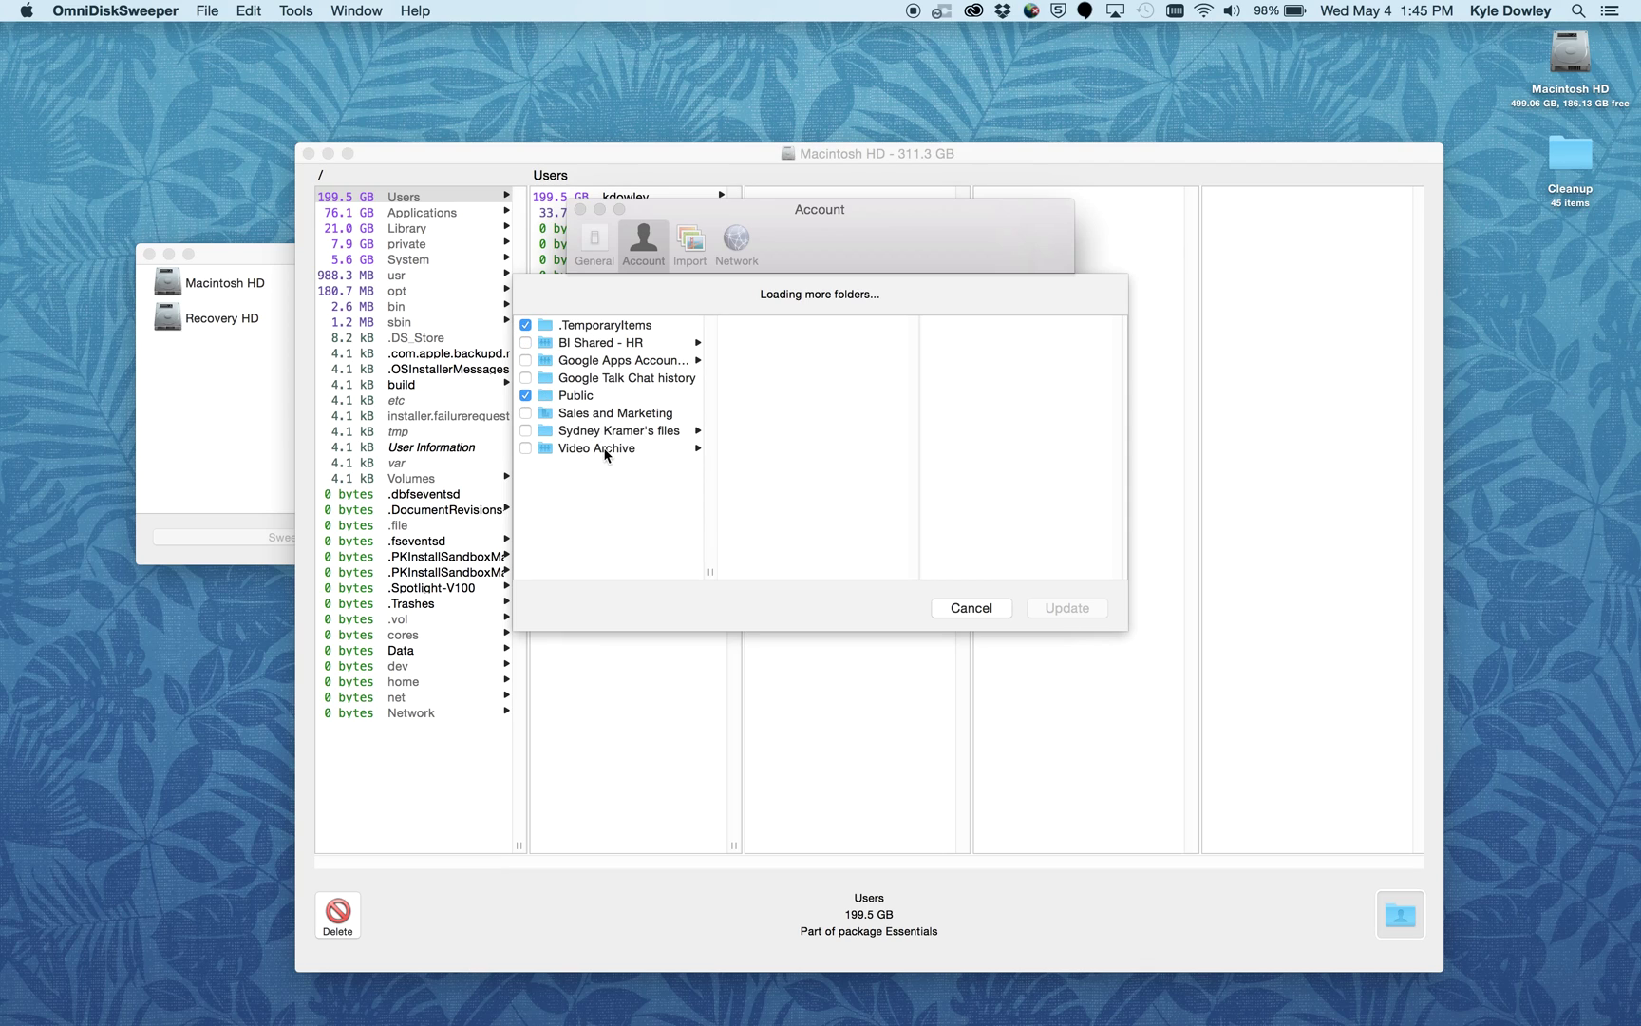
left_click(607, 450)
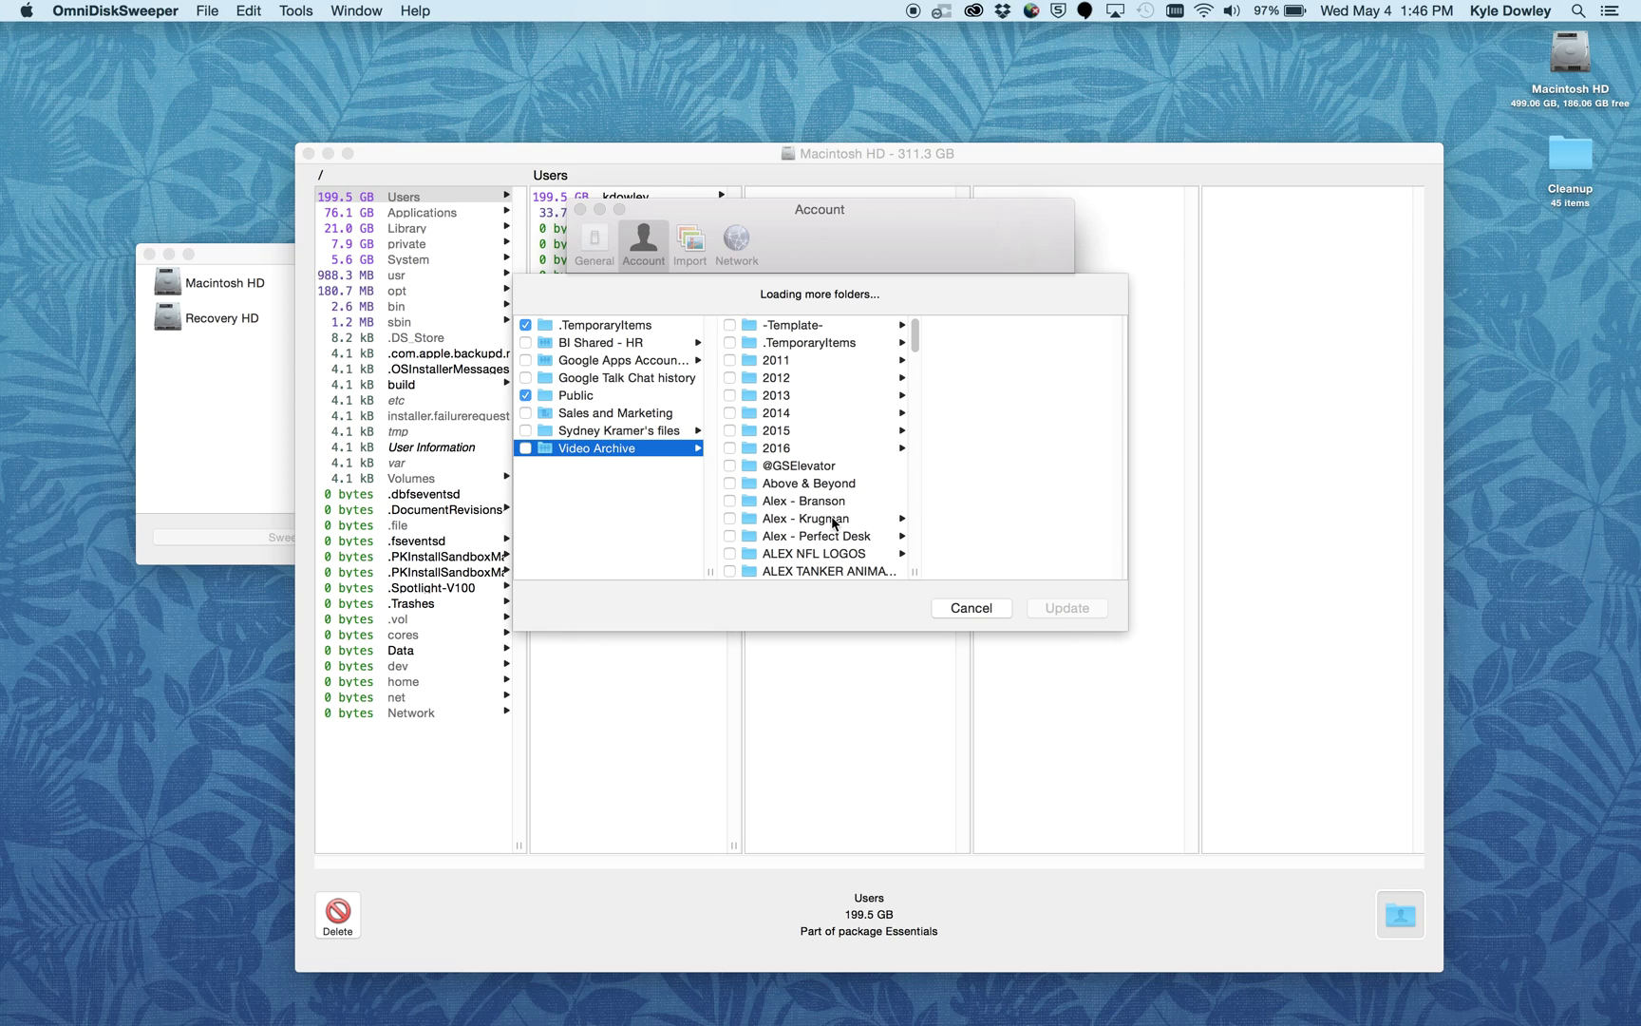
Step: Cancel the Dropbox Selective Sync list unchanged and close Preferences, returning to the 311.3 GB Macintosh HD listing
left_click(988, 608)
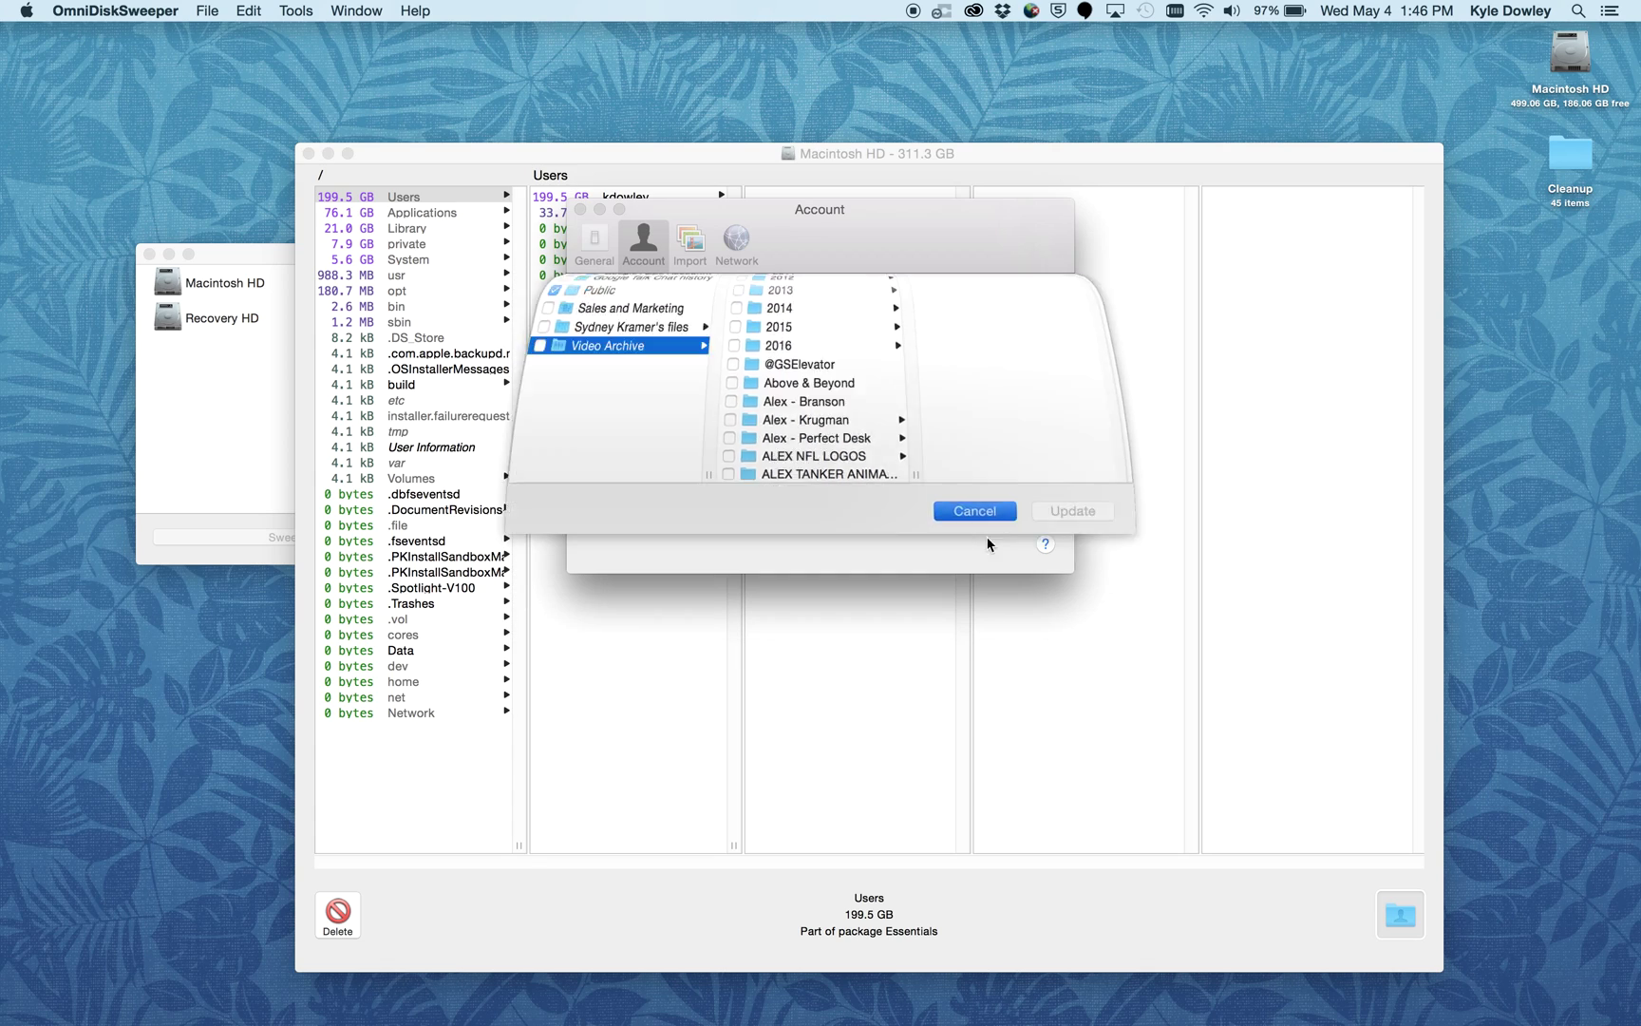
left_click_drag(896, 258, 1034, 133)
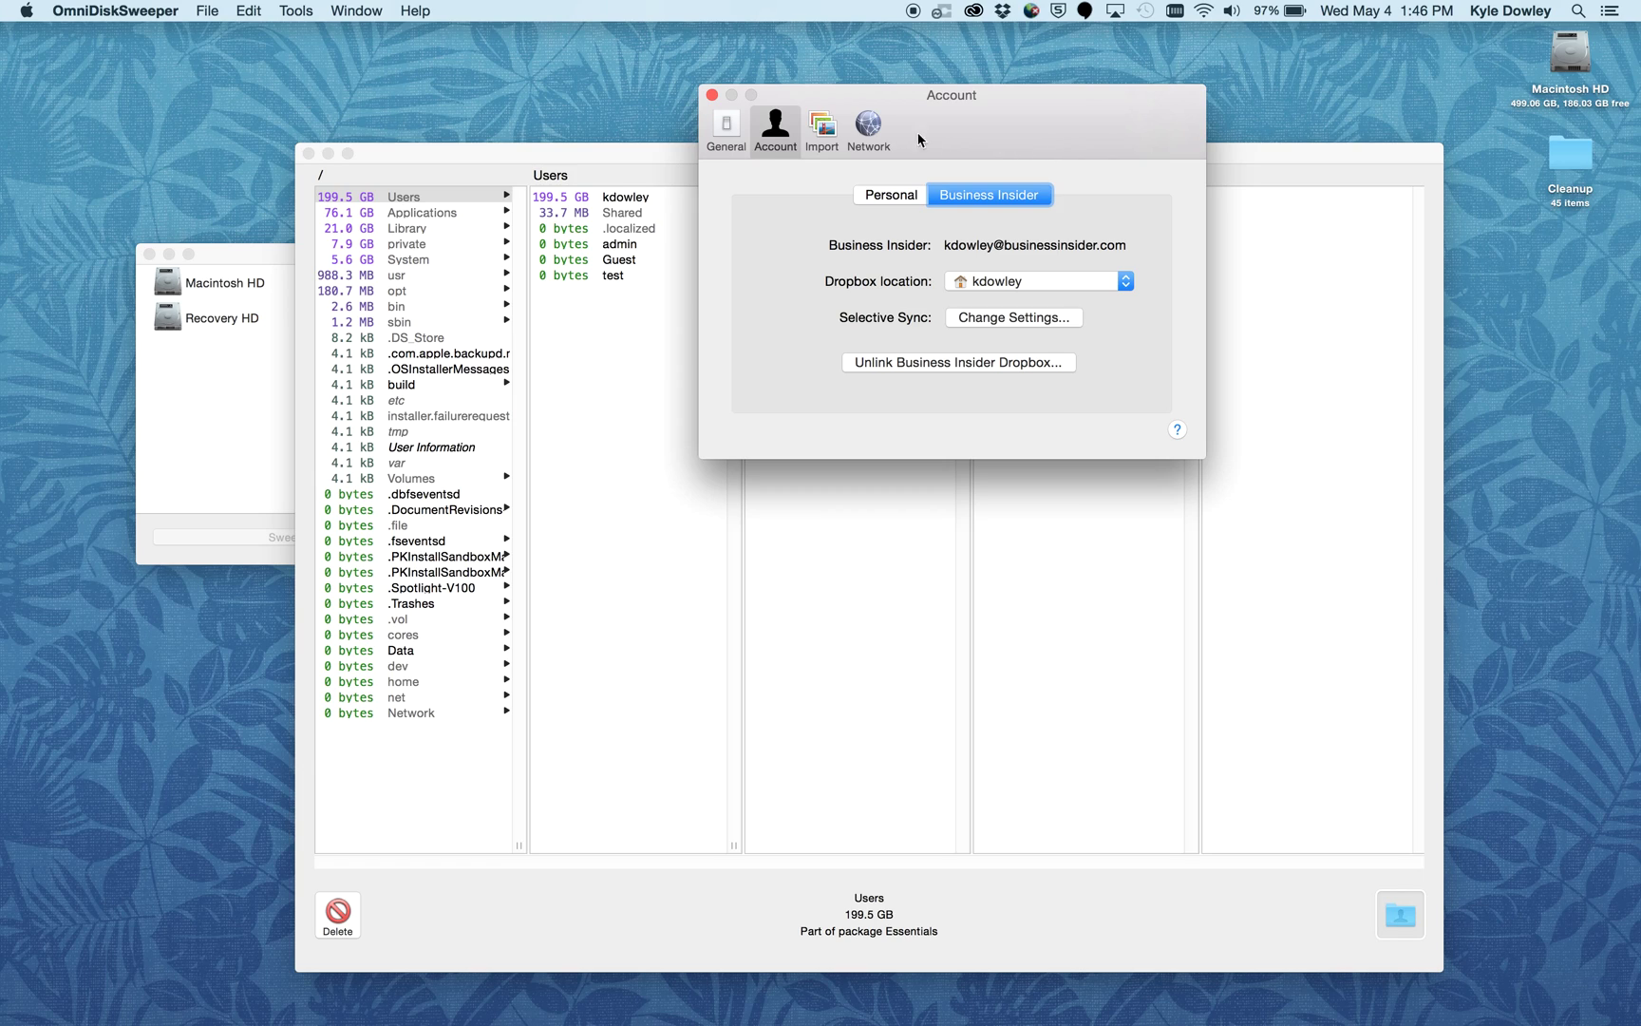
left_click(712, 95)
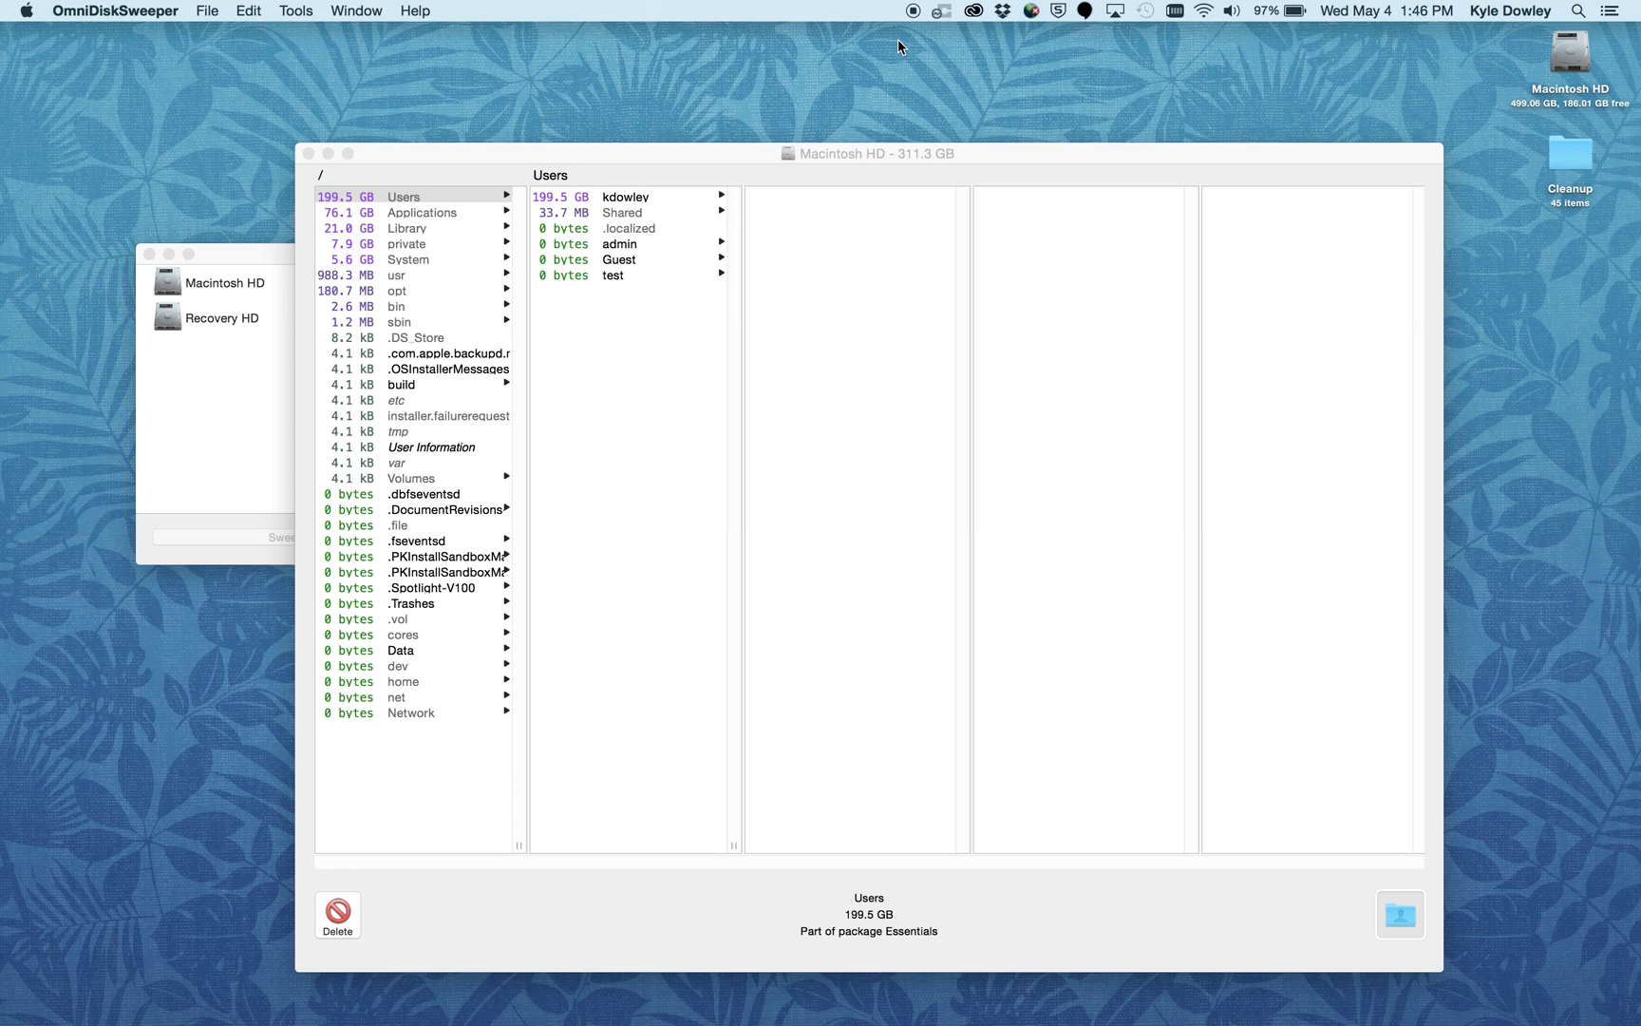